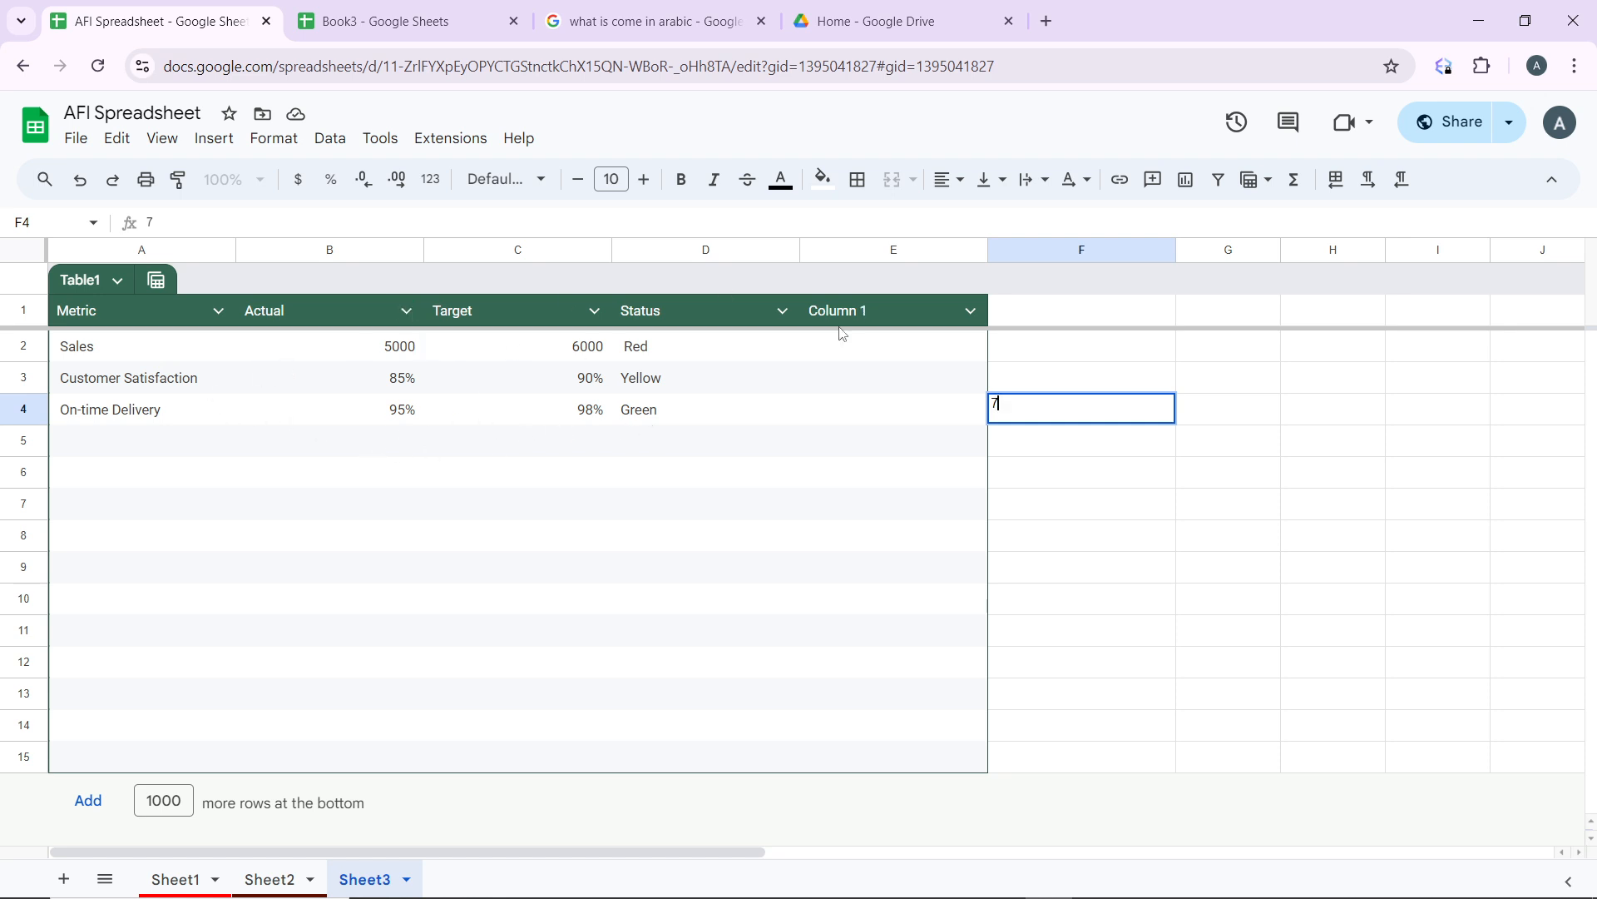
- Delete the extra table columns Column 1 and Column 2 after the Status column in Table1
{"action": "left_click", "coordinate": [972, 312]}
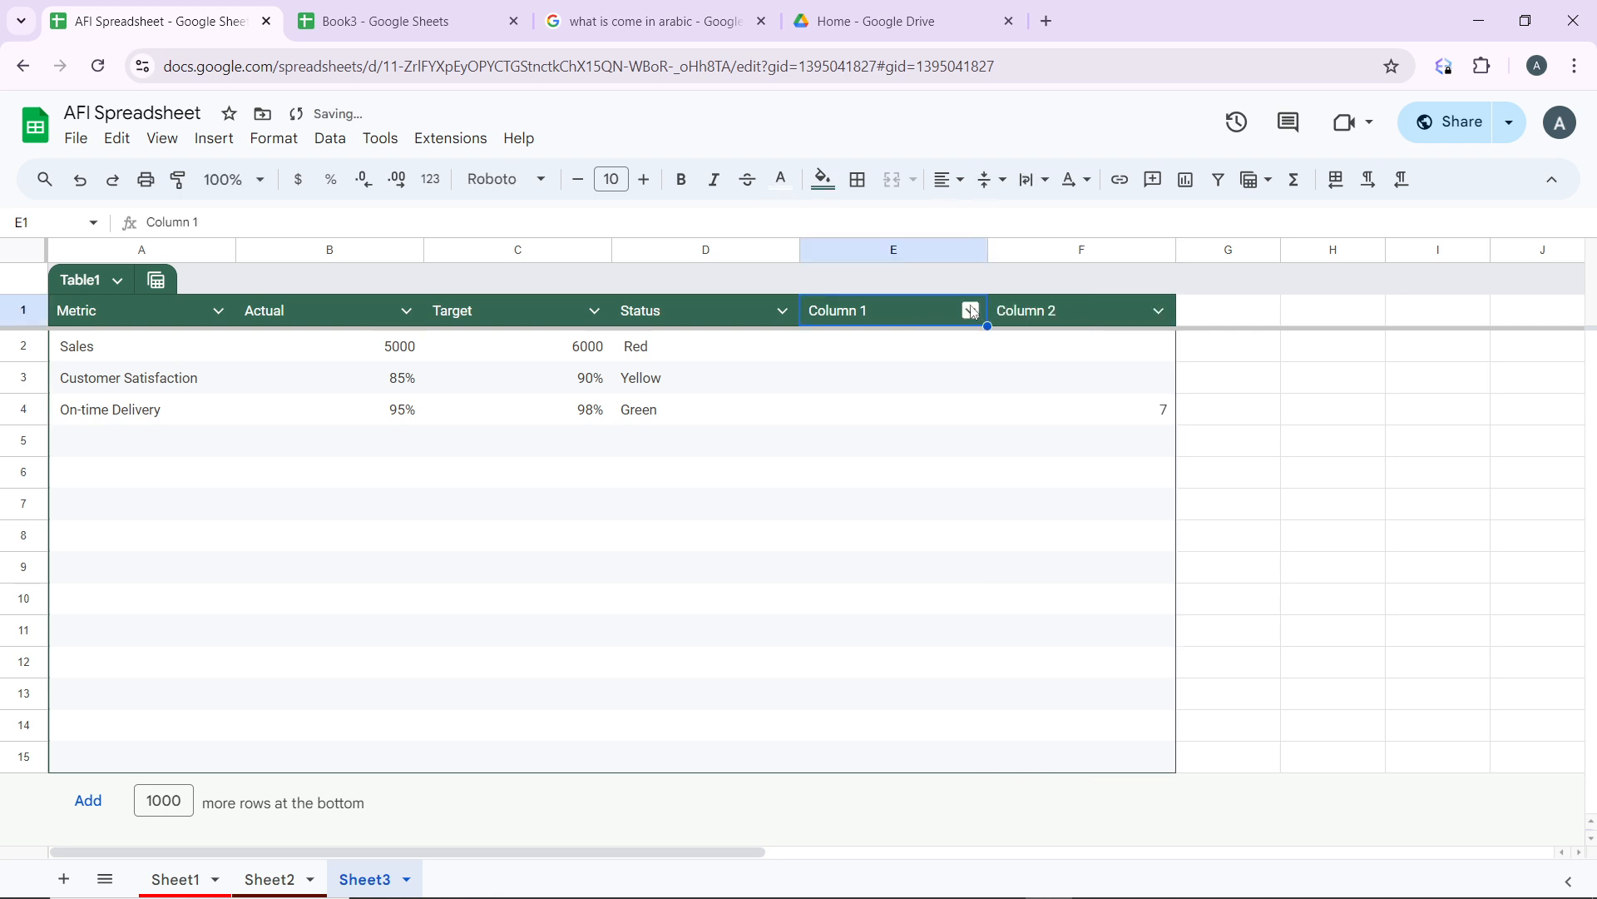
{"action": "left_click", "coordinate": [972, 312]}
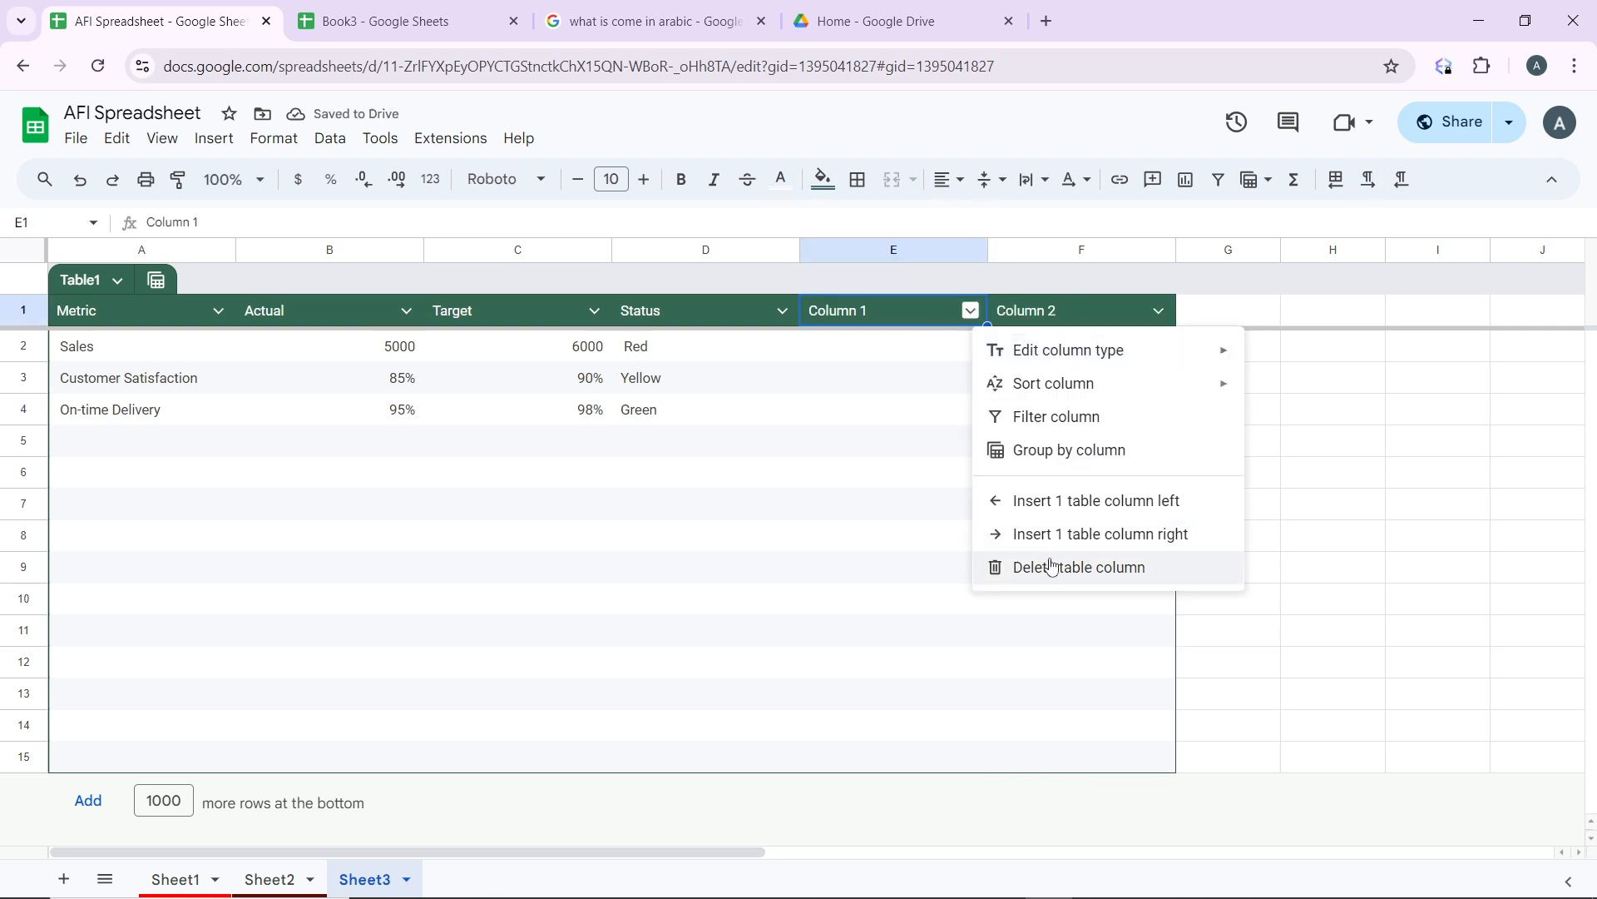
{"action": "left_click", "coordinate": [1053, 566]}
{"action": "left_click", "coordinate": [971, 312]}
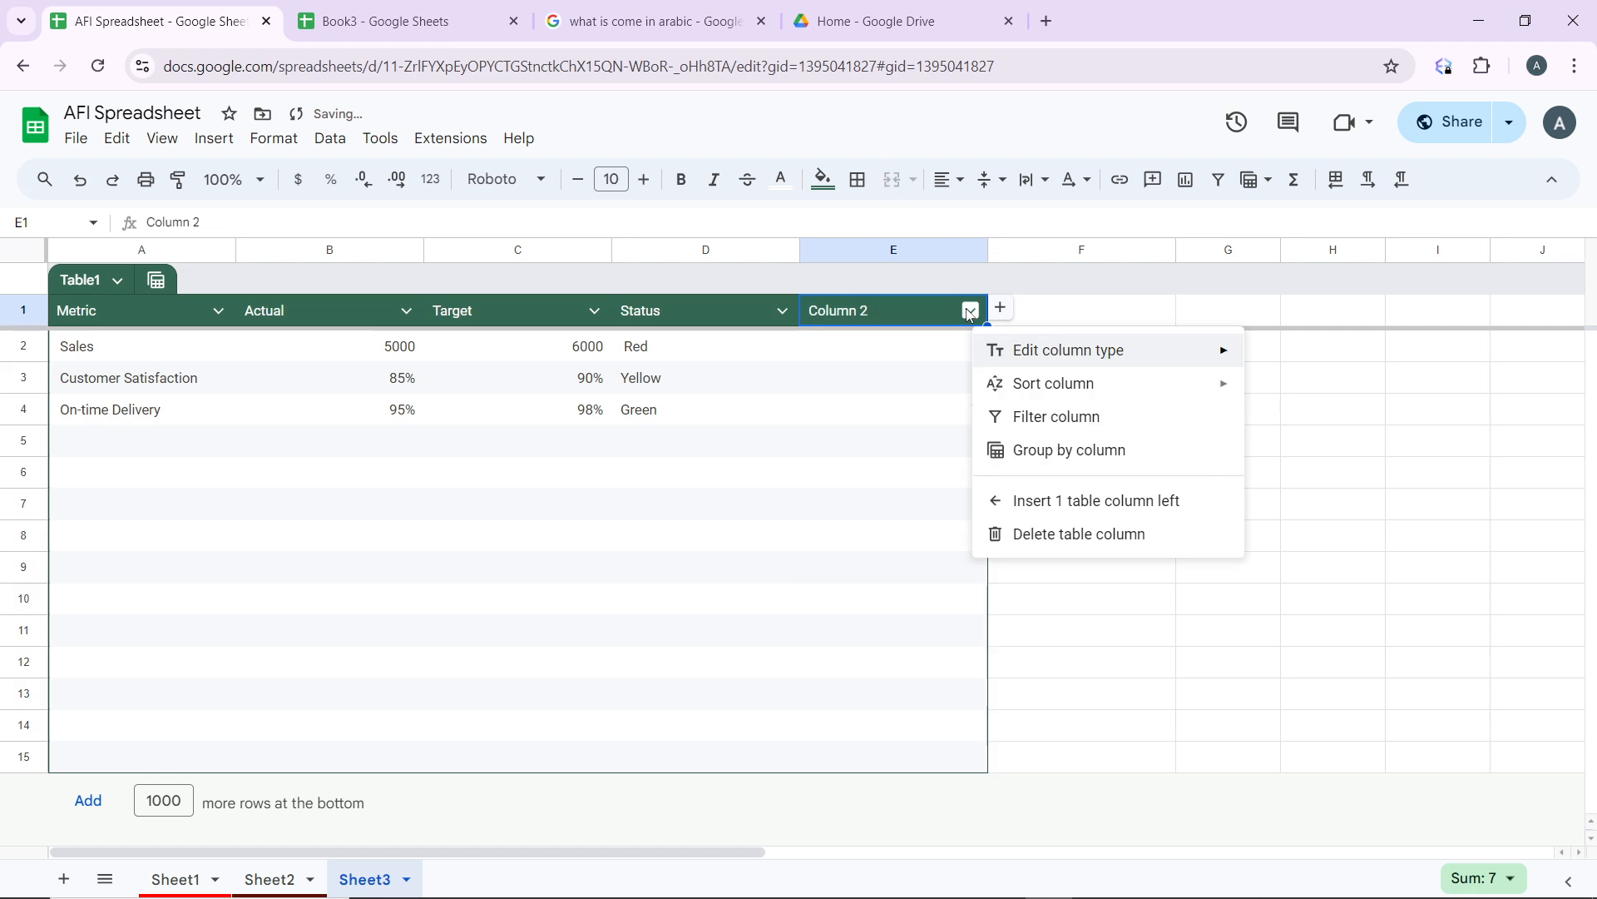
{"action": "left_click", "coordinate": [1071, 534]}
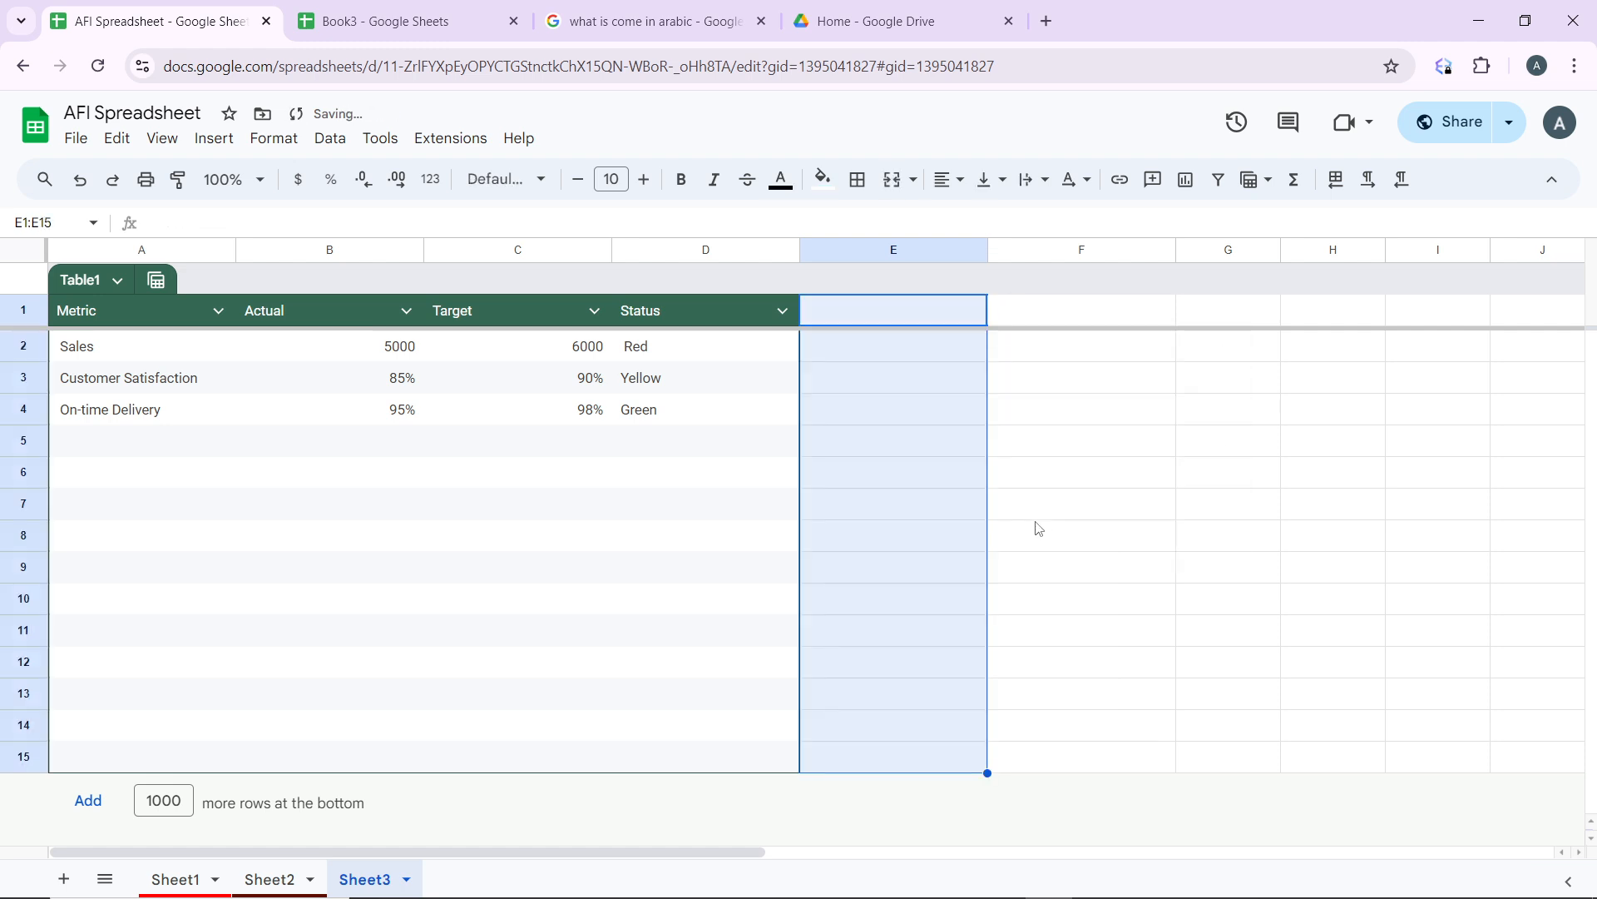
{"action": "left_click", "coordinate": [1001, 316]}
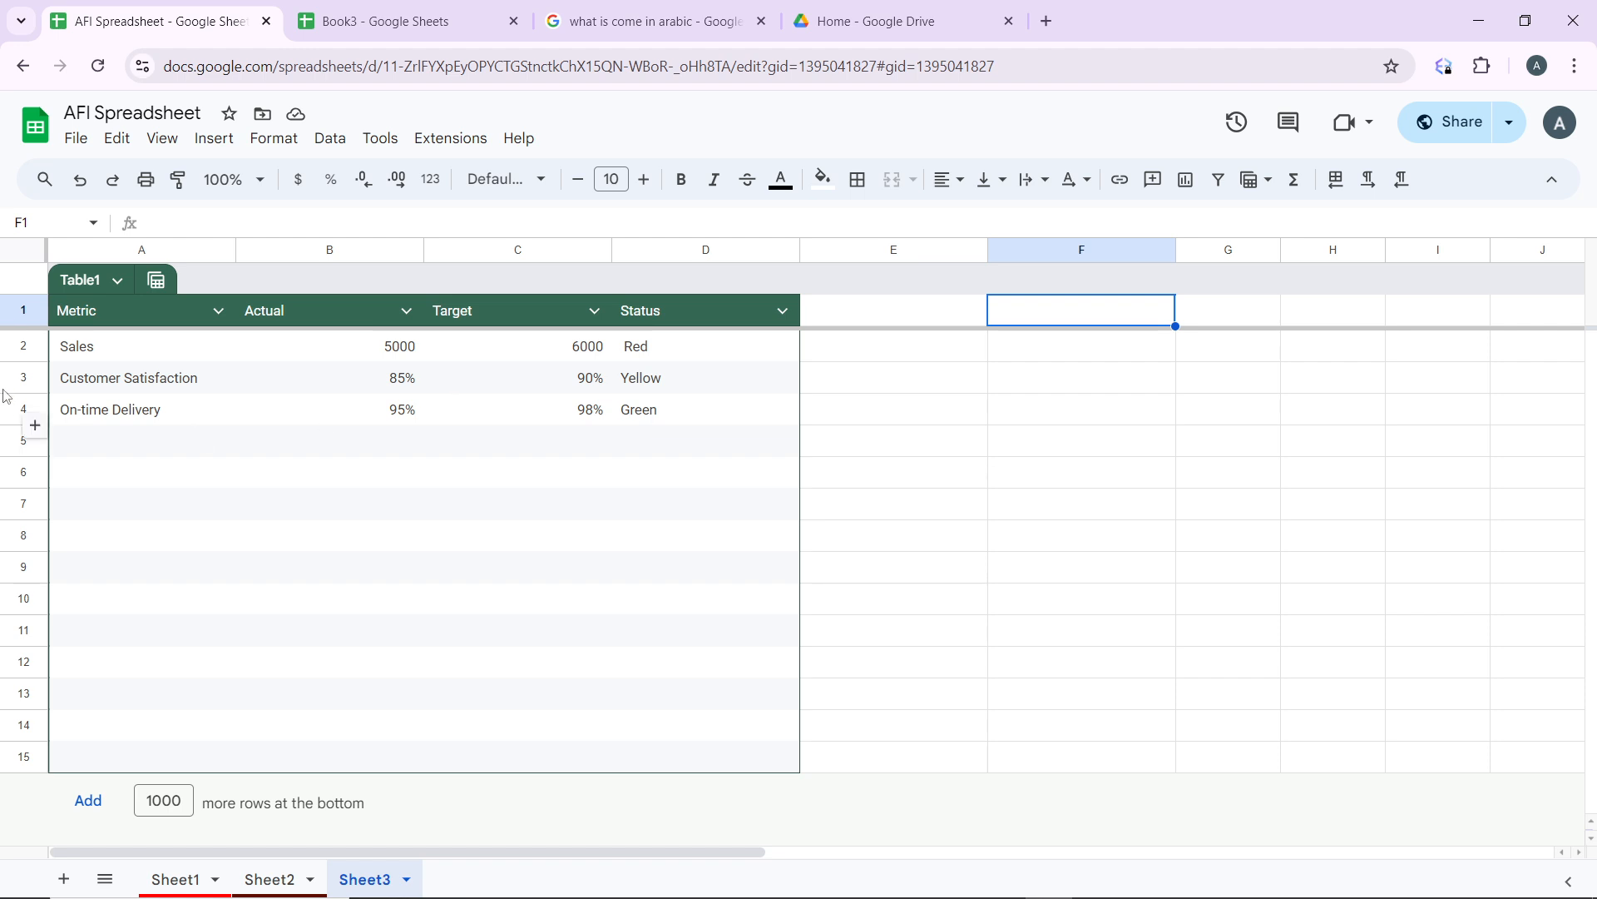
{"action": "left_click", "coordinate": [125, 345]}
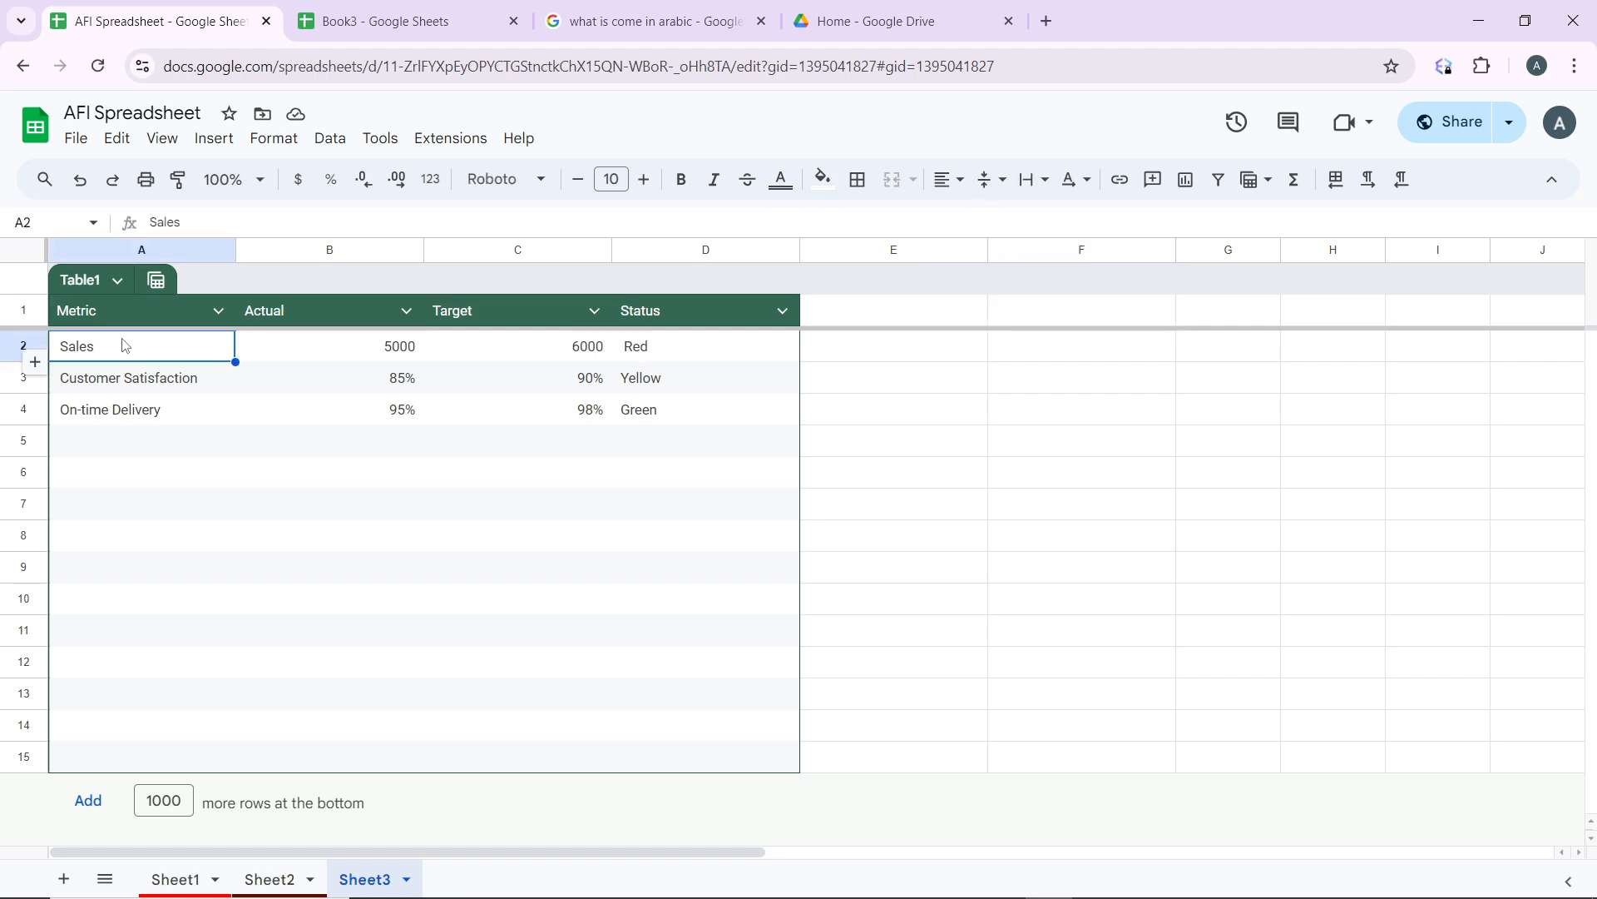
{"action": "left_click_drag", "start_coordinate": [124, 346], "coordinate": [152, 416]}
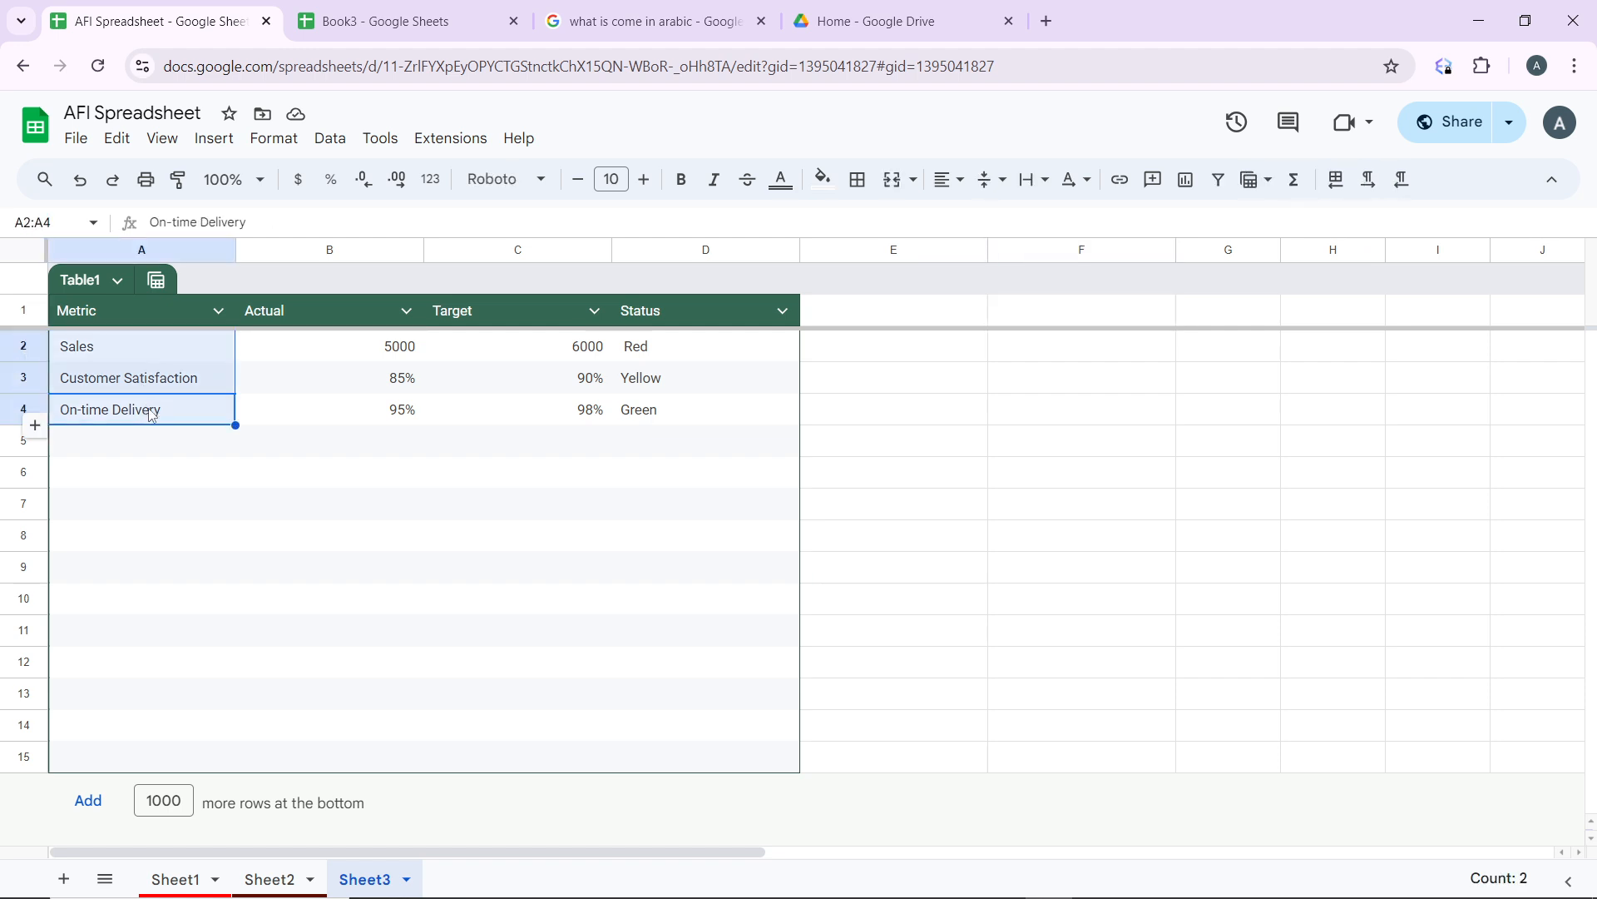
{"action": "left_click", "coordinate": [387, 348], "text": "ctrl"}
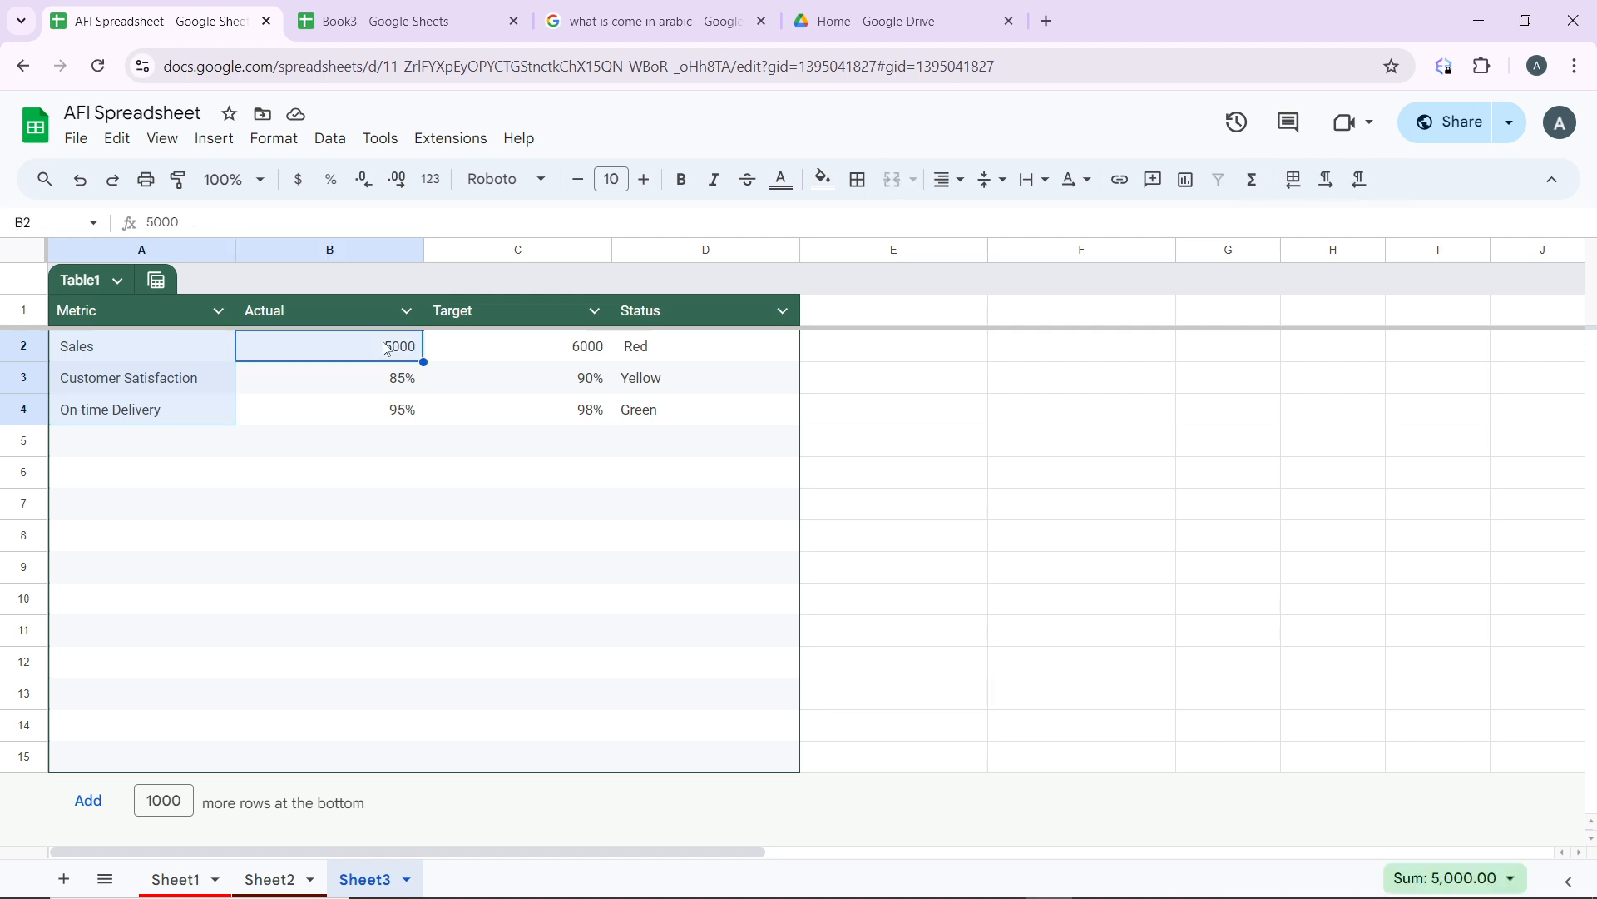
{"action": "left_click", "coordinate": [329, 535]}
- Insert a chart from the Metric, Actual, Target and Status ranges A1:A4, B1:B4, C1:C4 and D1:D4
{"action": "left_click", "coordinate": [173, 309]}
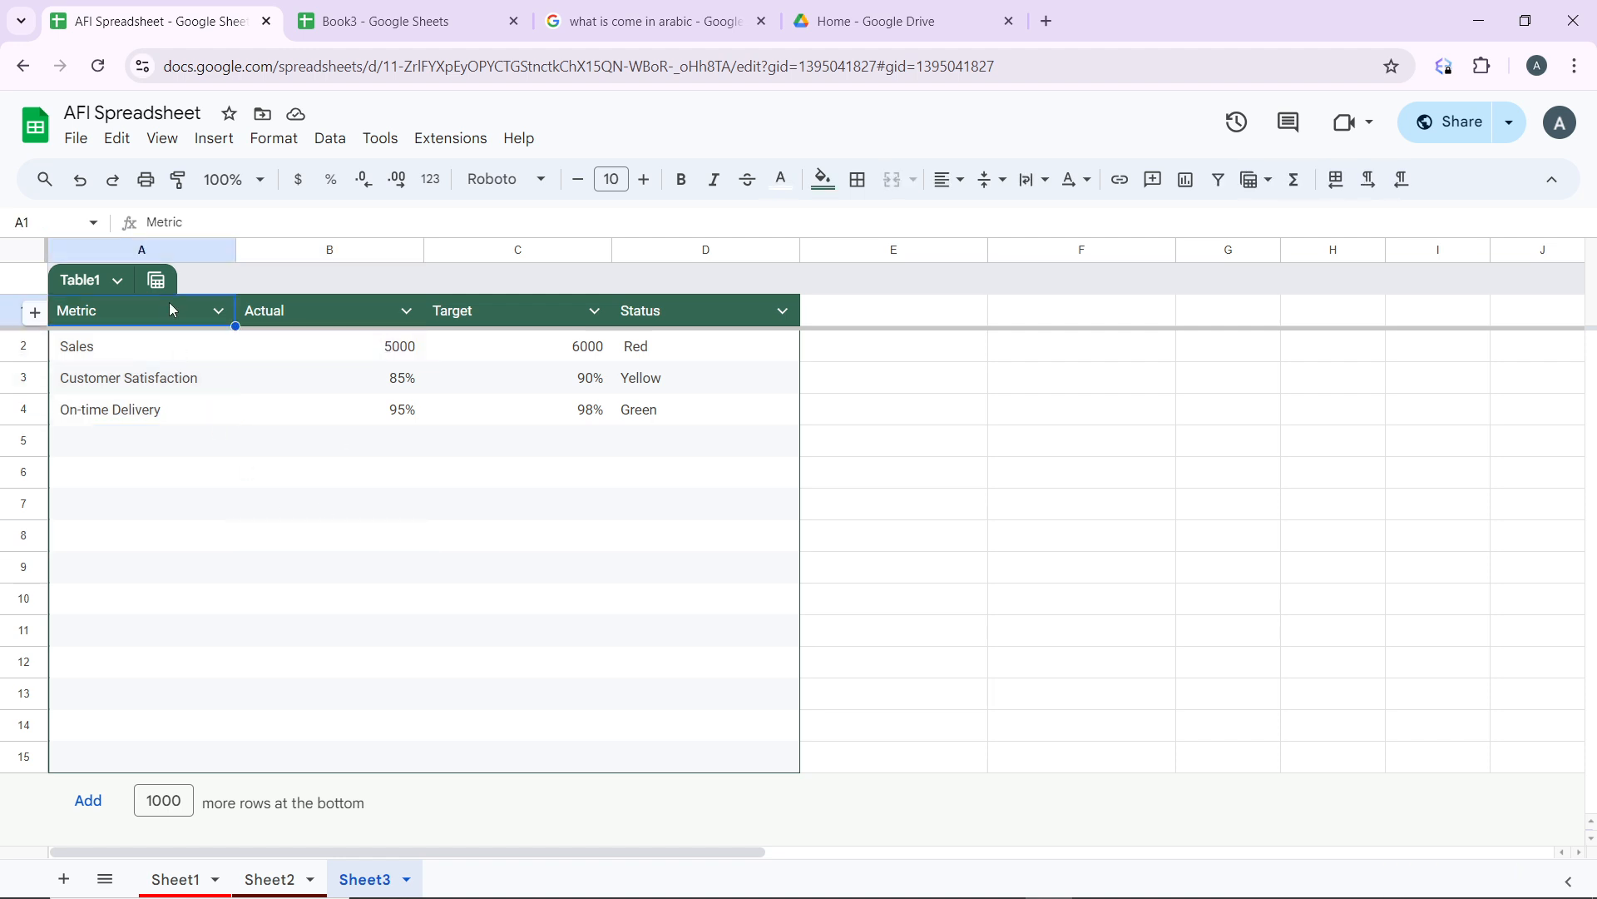
{"action": "left_click", "coordinate": [171, 349], "text": "shift"}
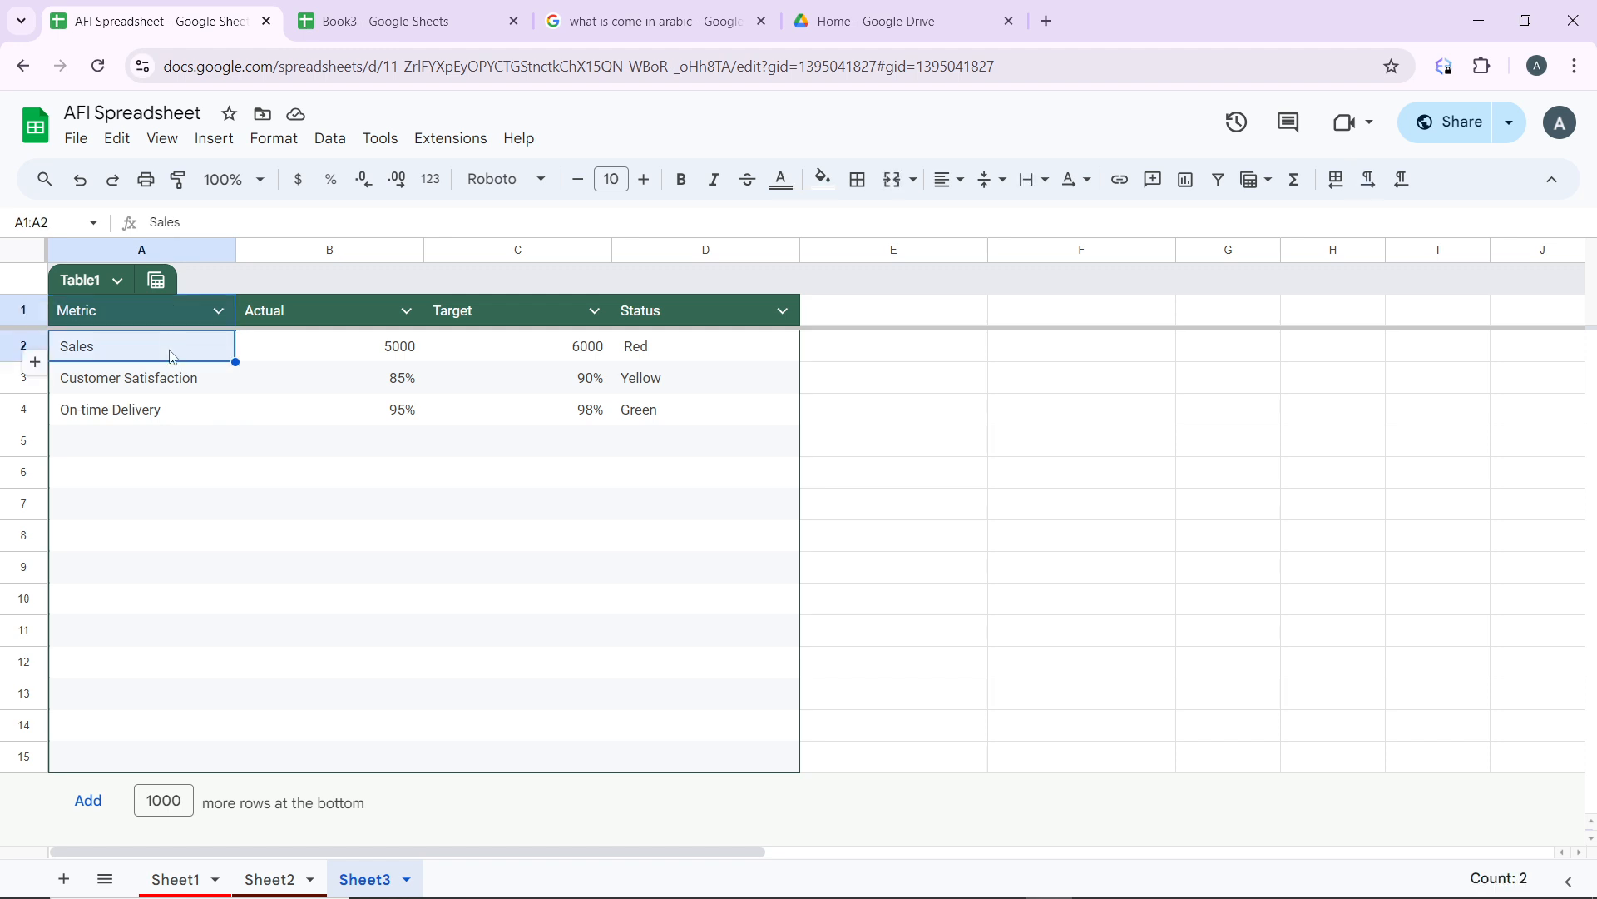
{"action": "left_click", "coordinate": [170, 360], "text": "ctrl"}
{"action": "left_click", "coordinate": [170, 360], "text": "ctrl"}
{"action": "left_click", "coordinate": [170, 377], "text": "ctrl"}
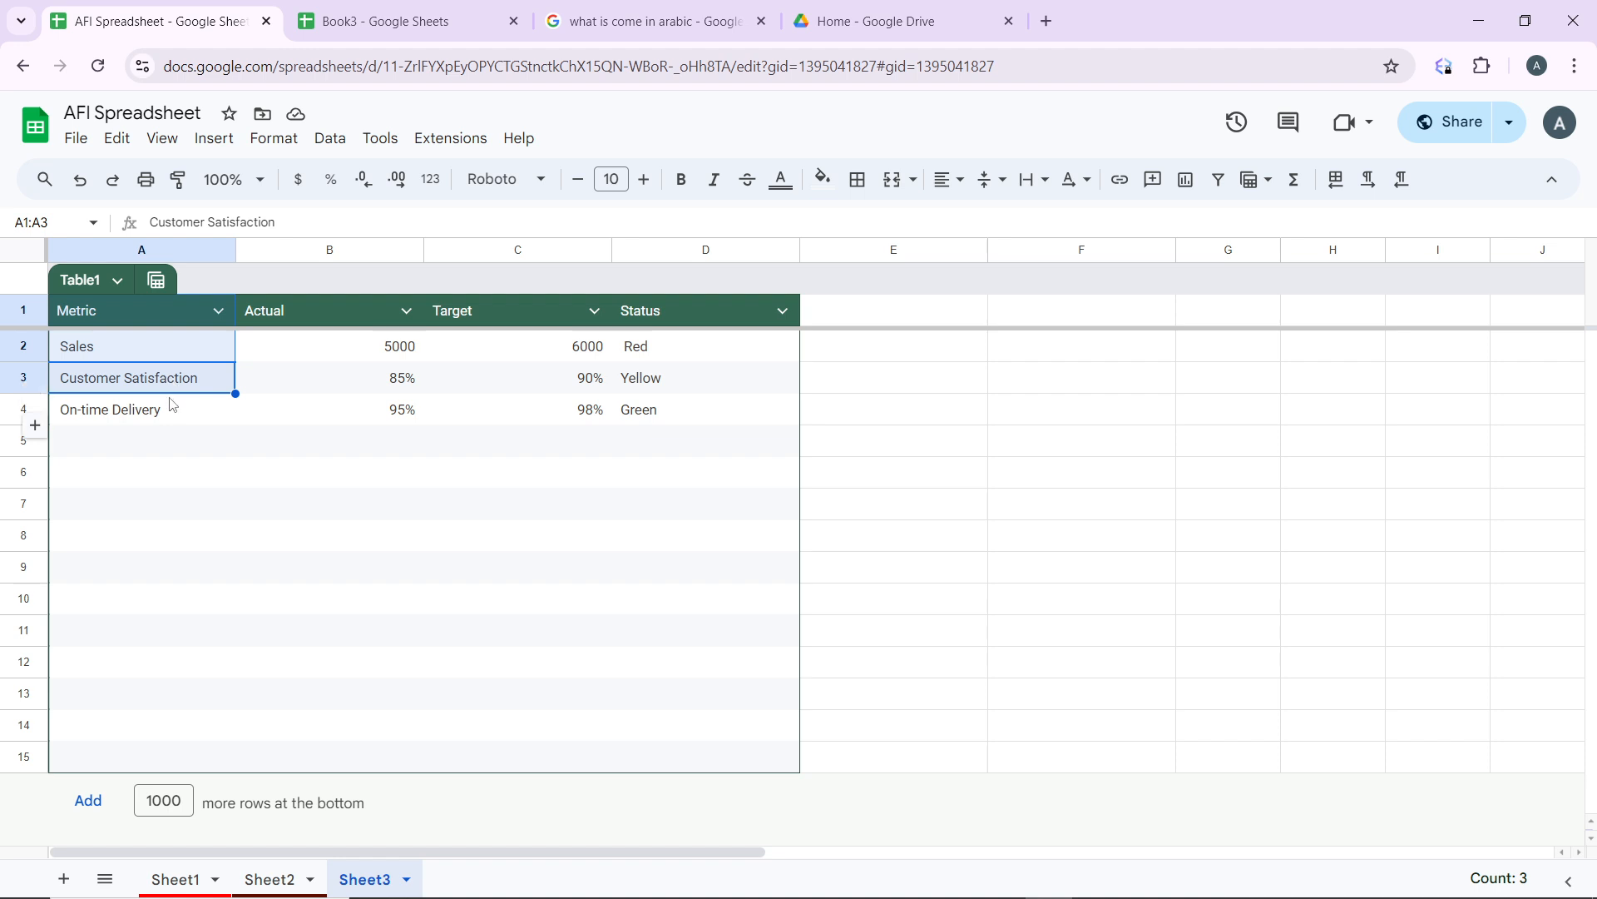
{"action": "left_click", "coordinate": [167, 408], "text": "ctrl"}
{"action": "left_click", "coordinate": [318, 311], "text": "ctrl"}
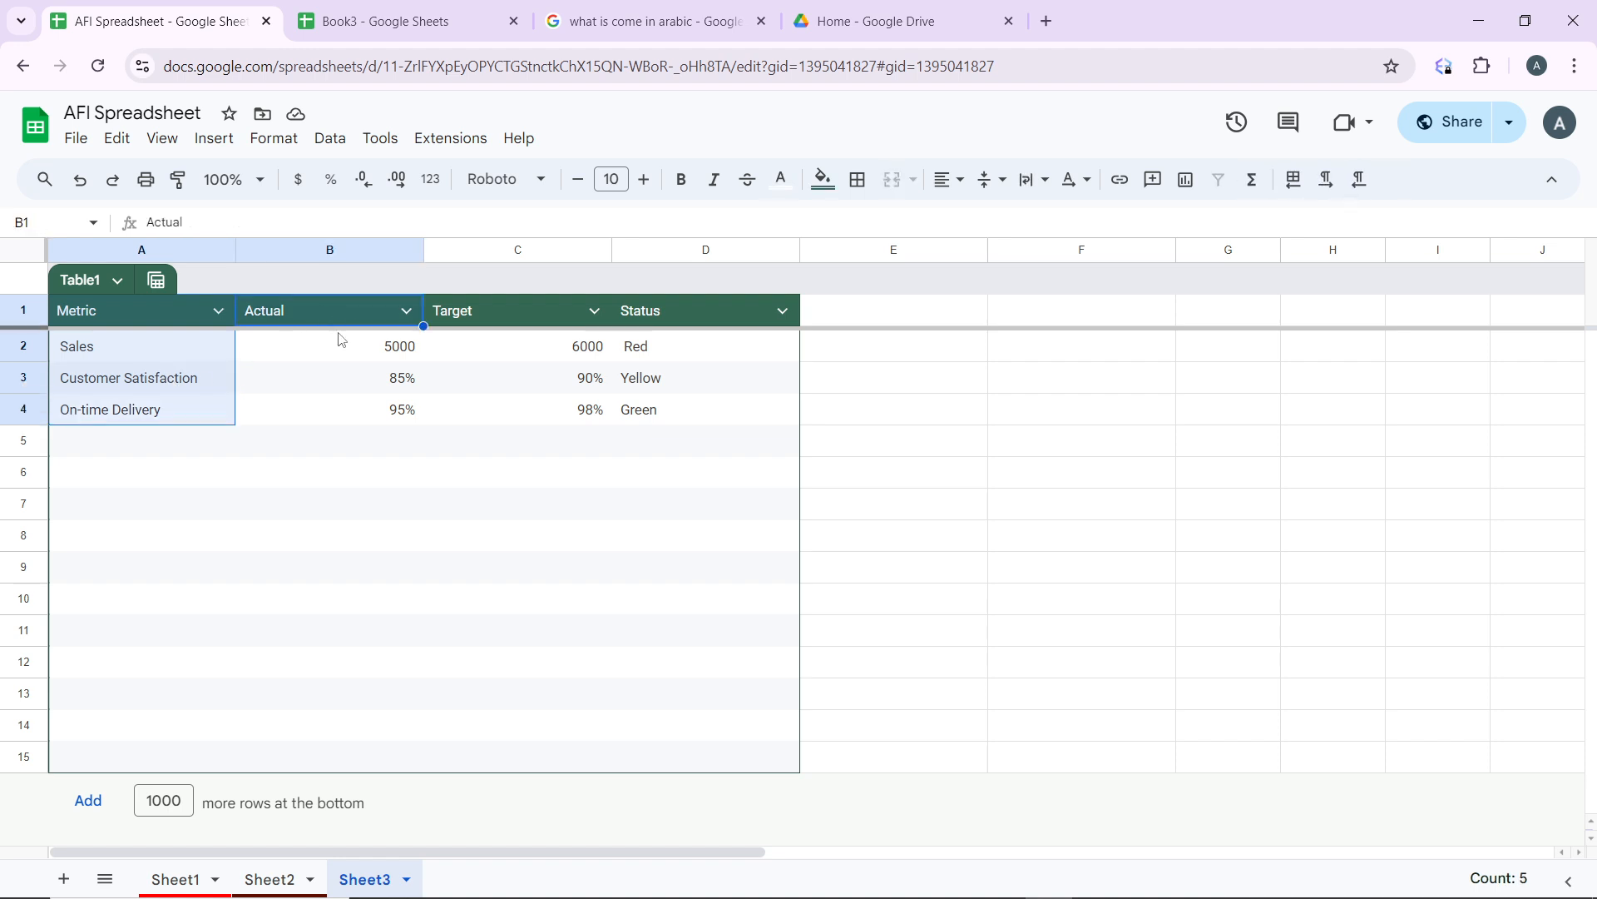
{"action": "left_click", "coordinate": [338, 346], "text": "ctrl"}
{"action": "left_click", "coordinate": [349, 376], "text": "ctrl"}
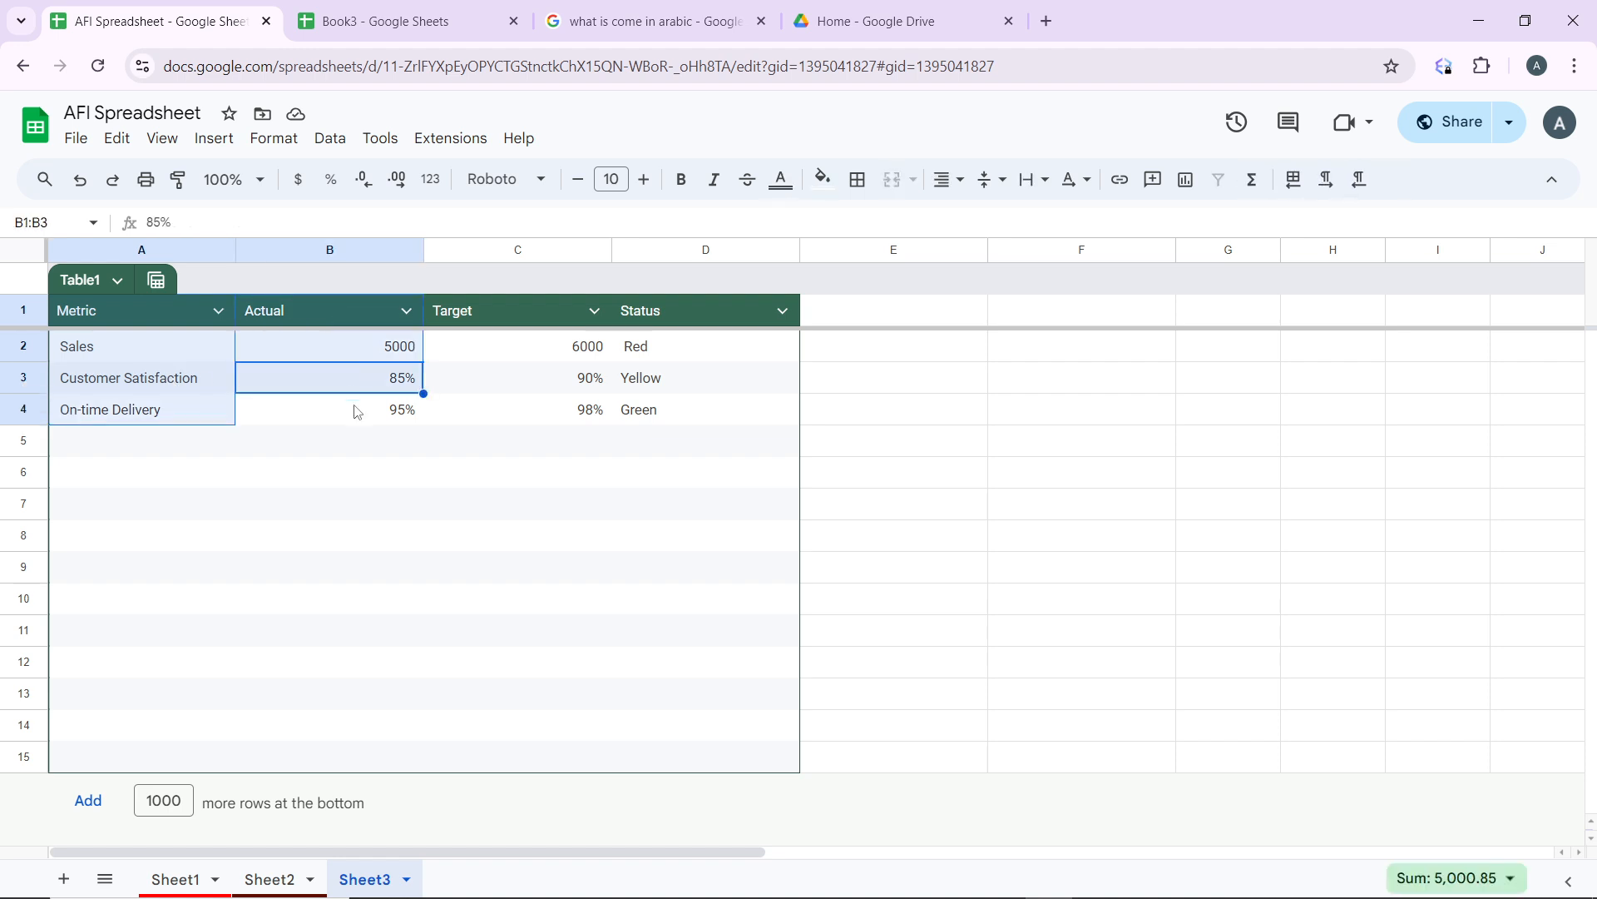
{"action": "left_click", "coordinate": [356, 407], "text": "ctrl"}
{"action": "left_click", "coordinate": [520, 324], "text": "ctrl"}
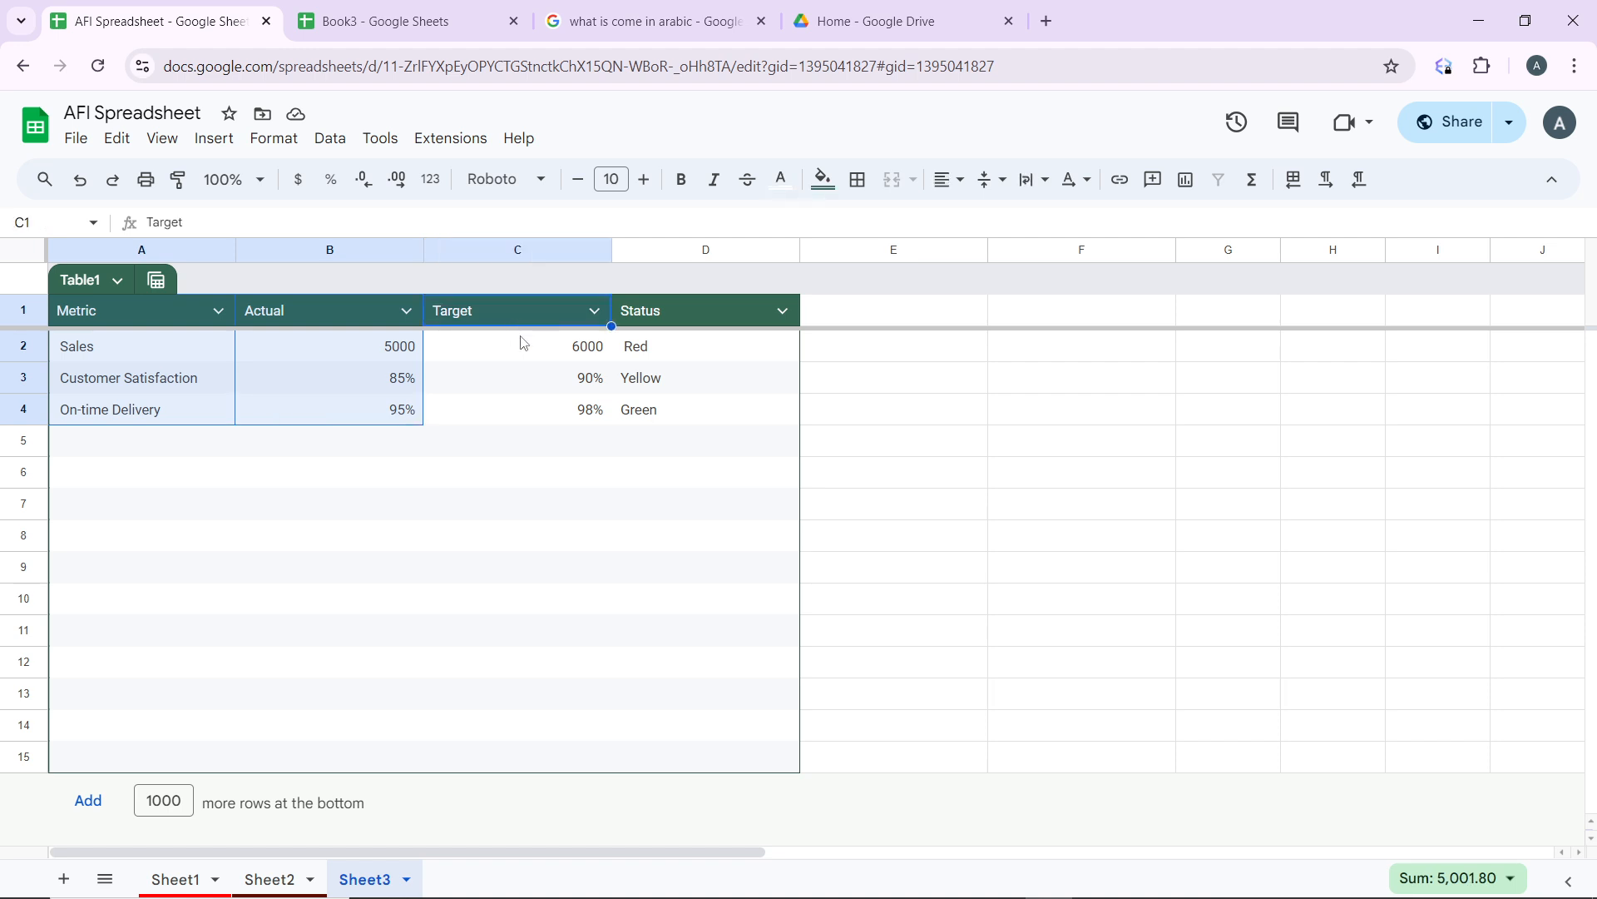
{"action": "left_click", "coordinate": [521, 345], "text": "ctrl"}
{"action": "left_click", "coordinate": [536, 379], "text": "ctrl"}
{"action": "left_click", "coordinate": [541, 405], "text": "ctrl"}
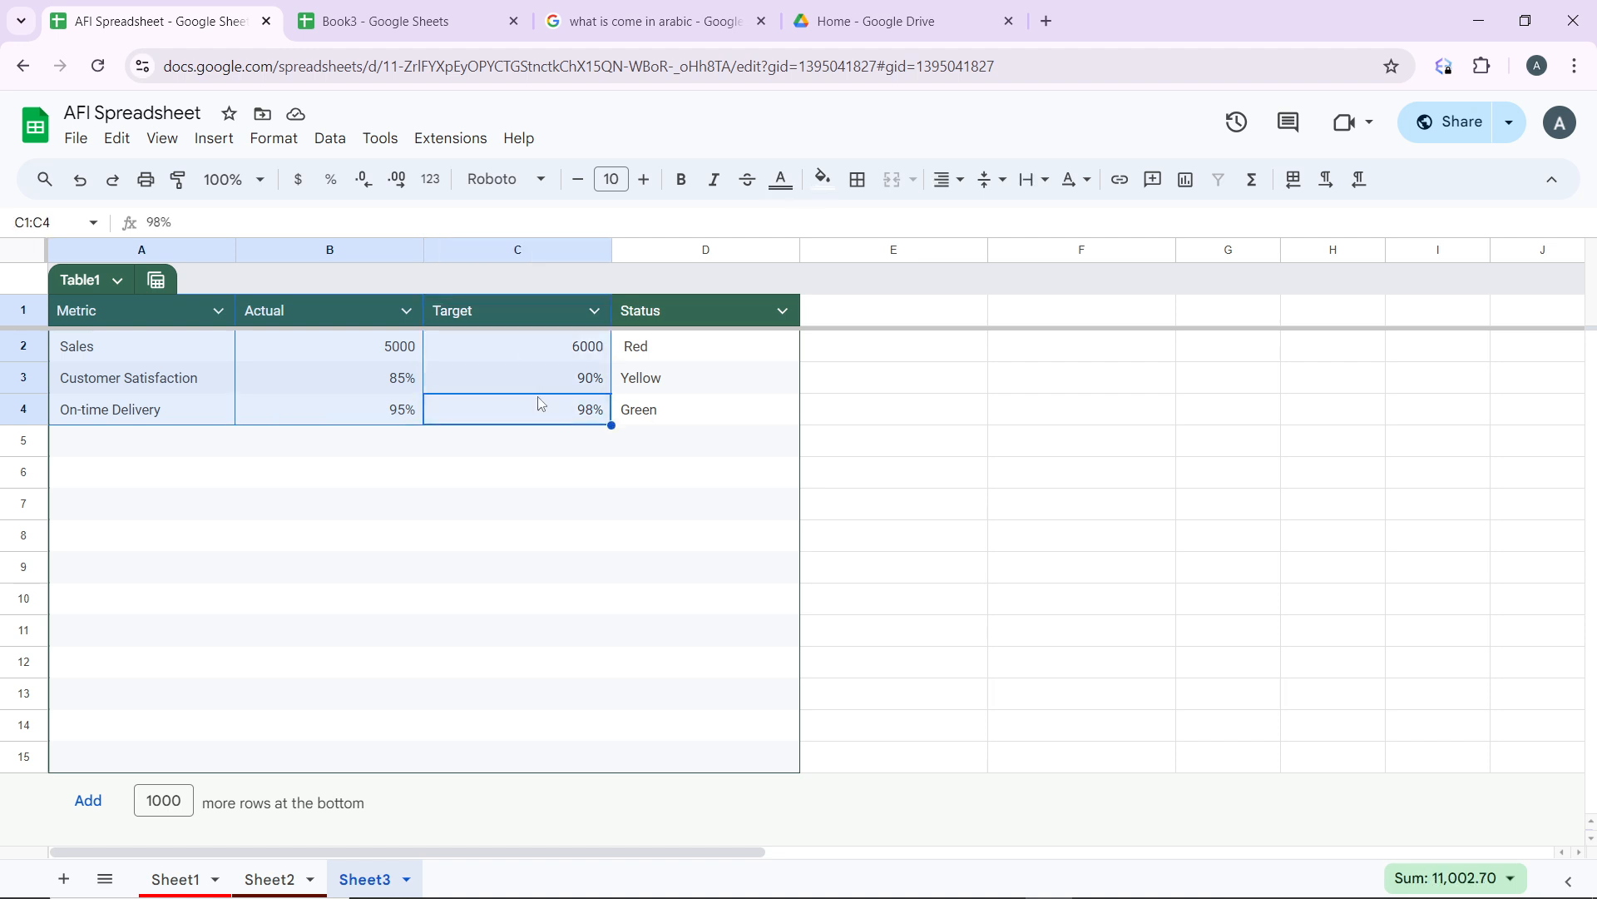
{"action": "left_click", "coordinate": [675, 311], "text": "ctrl"}
{"action": "left_click", "coordinate": [675, 348], "text": "ctrl"}
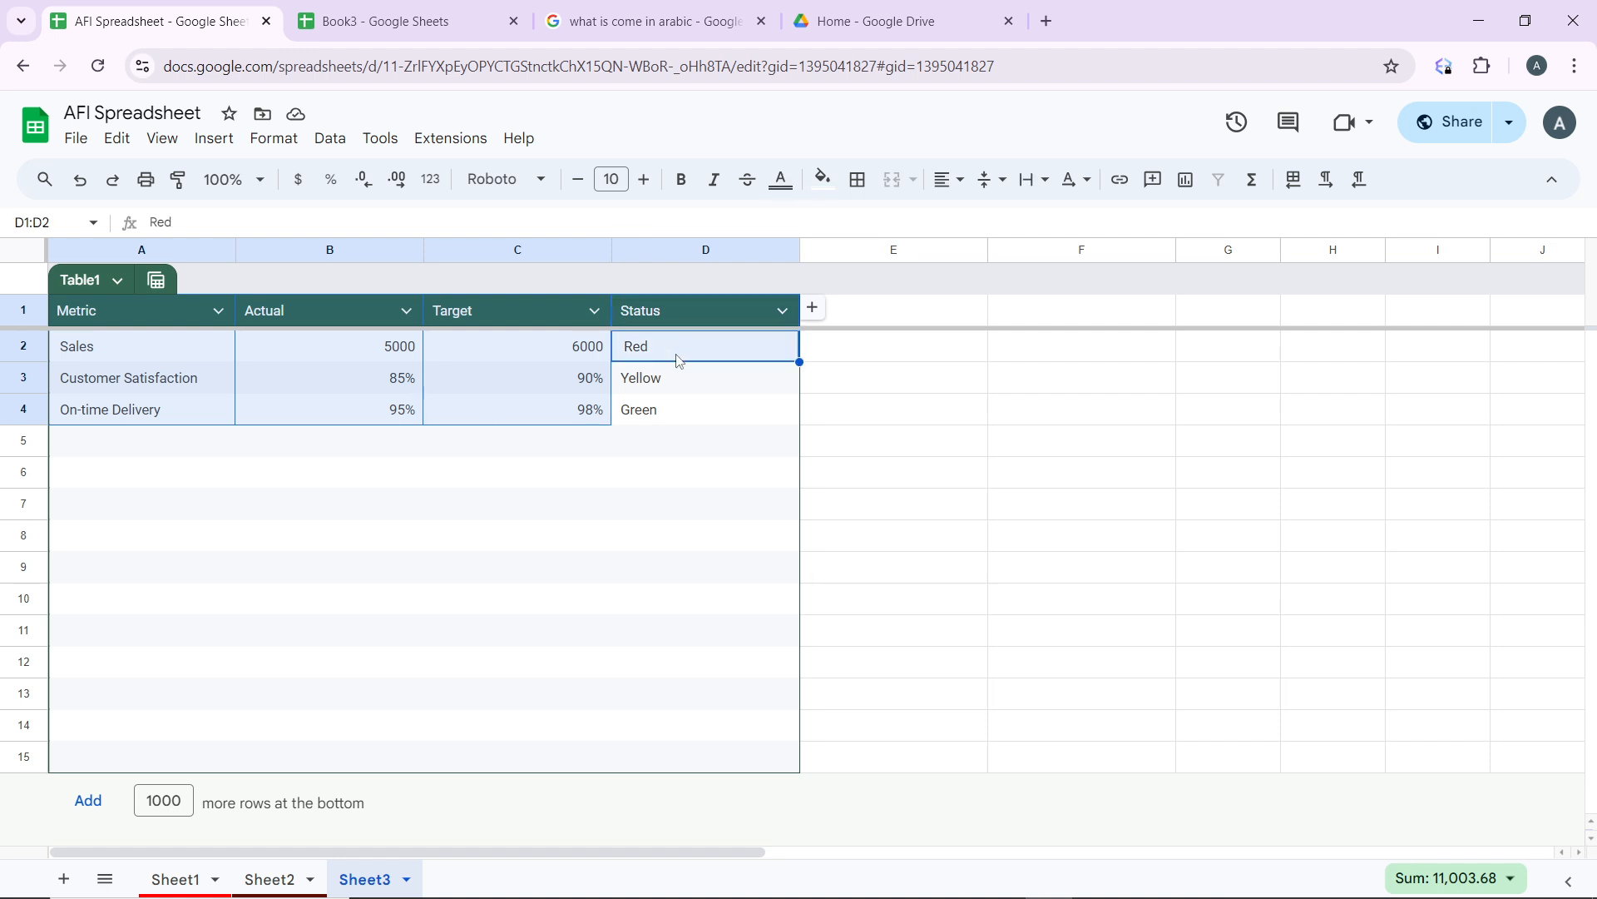
{"action": "left_click", "coordinate": [672, 377], "text": "ctrl"}
{"action": "left_click", "coordinate": [673, 405], "text": "ctrl"}
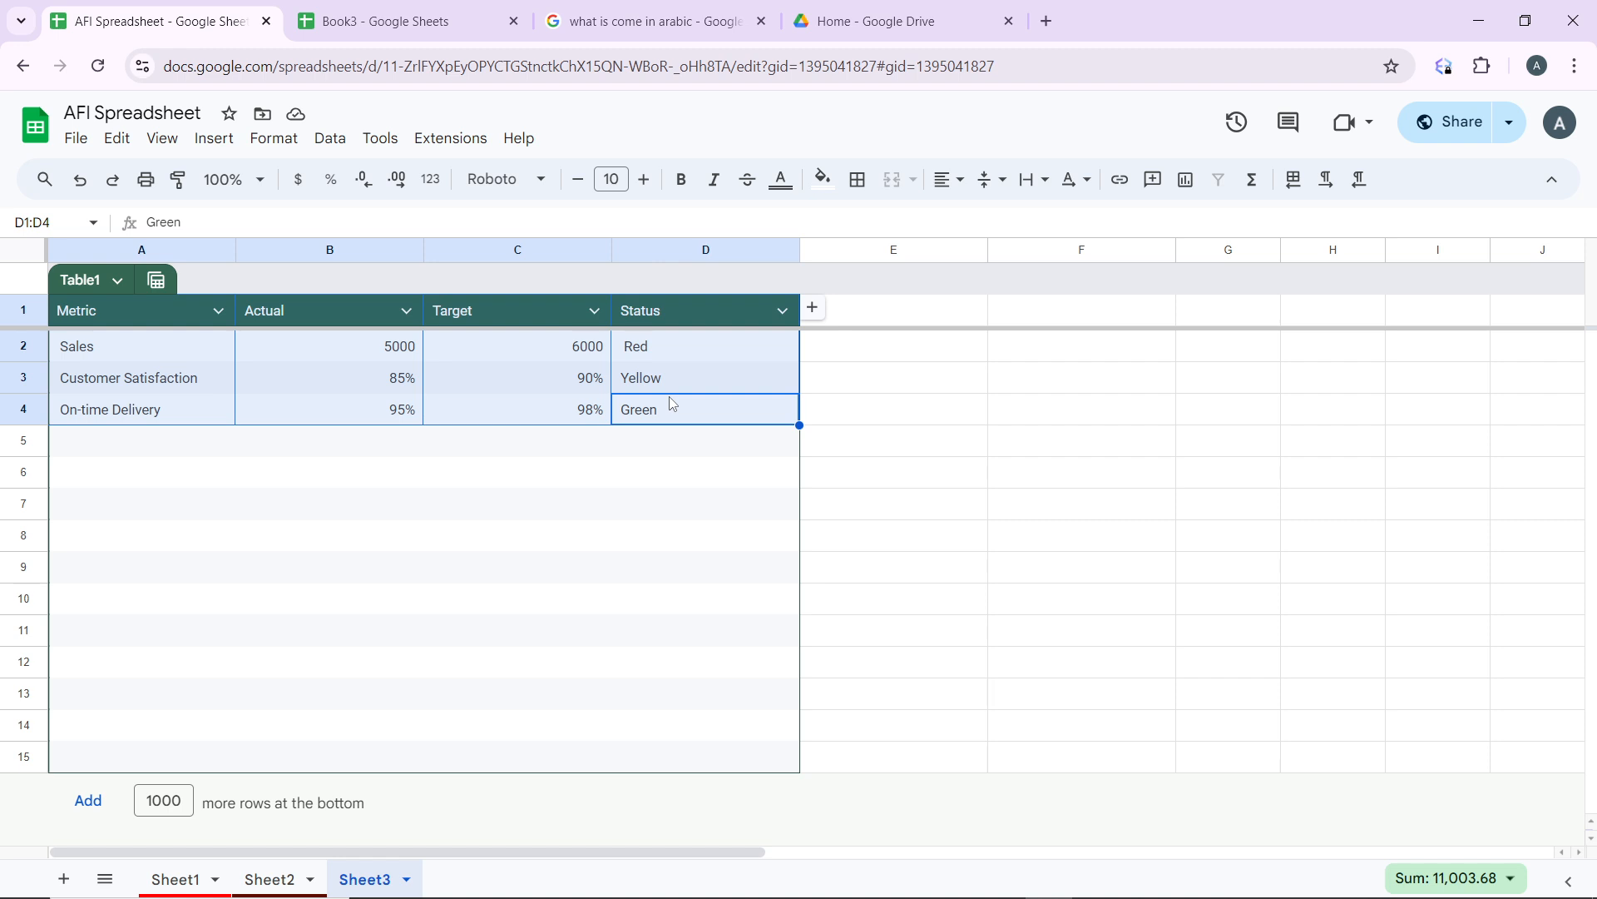
{"action": "left_click", "coordinate": [216, 140]}
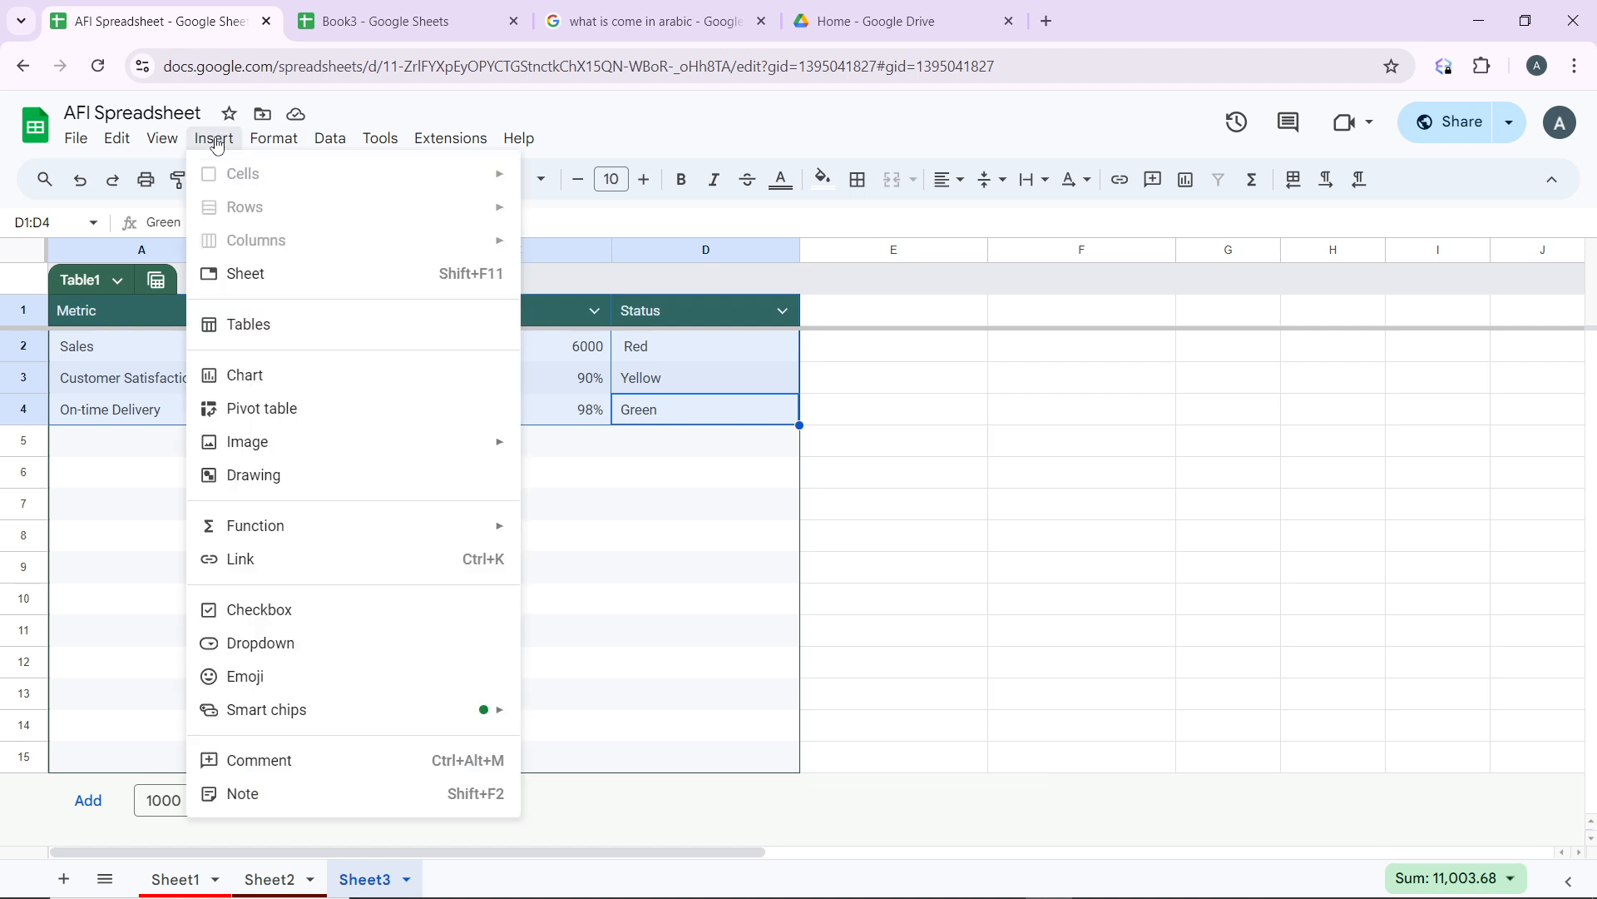
{"action": "left_click", "coordinate": [281, 375]}
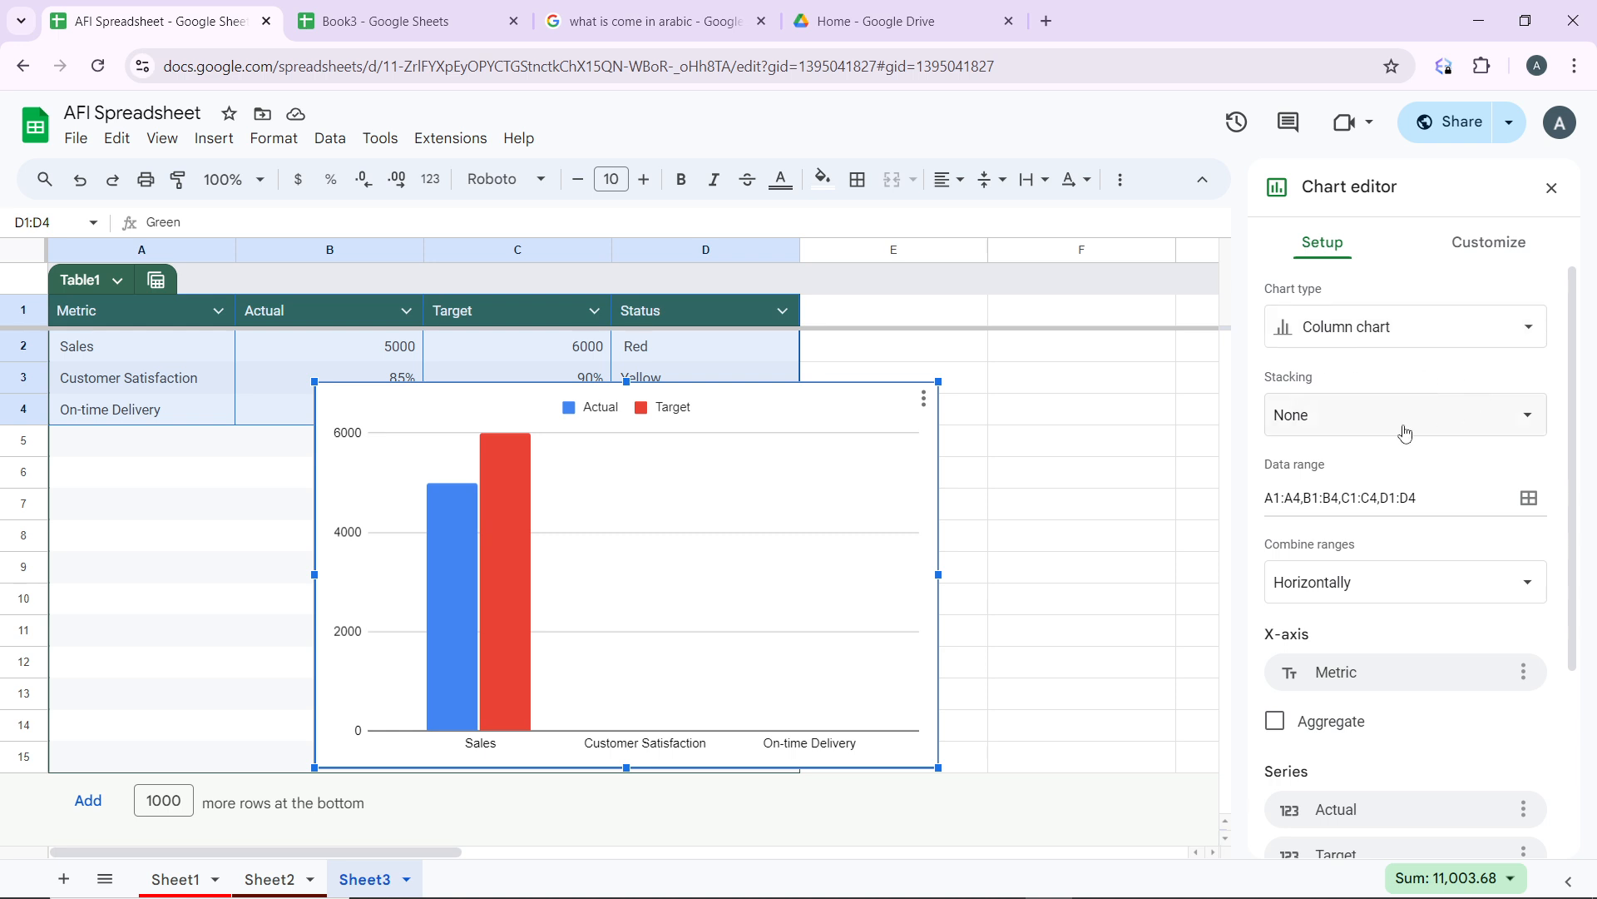
- Change the chart type to Bar chart and inspect its data ranges without changing them
{"action": "left_click", "coordinate": [1476, 337]}
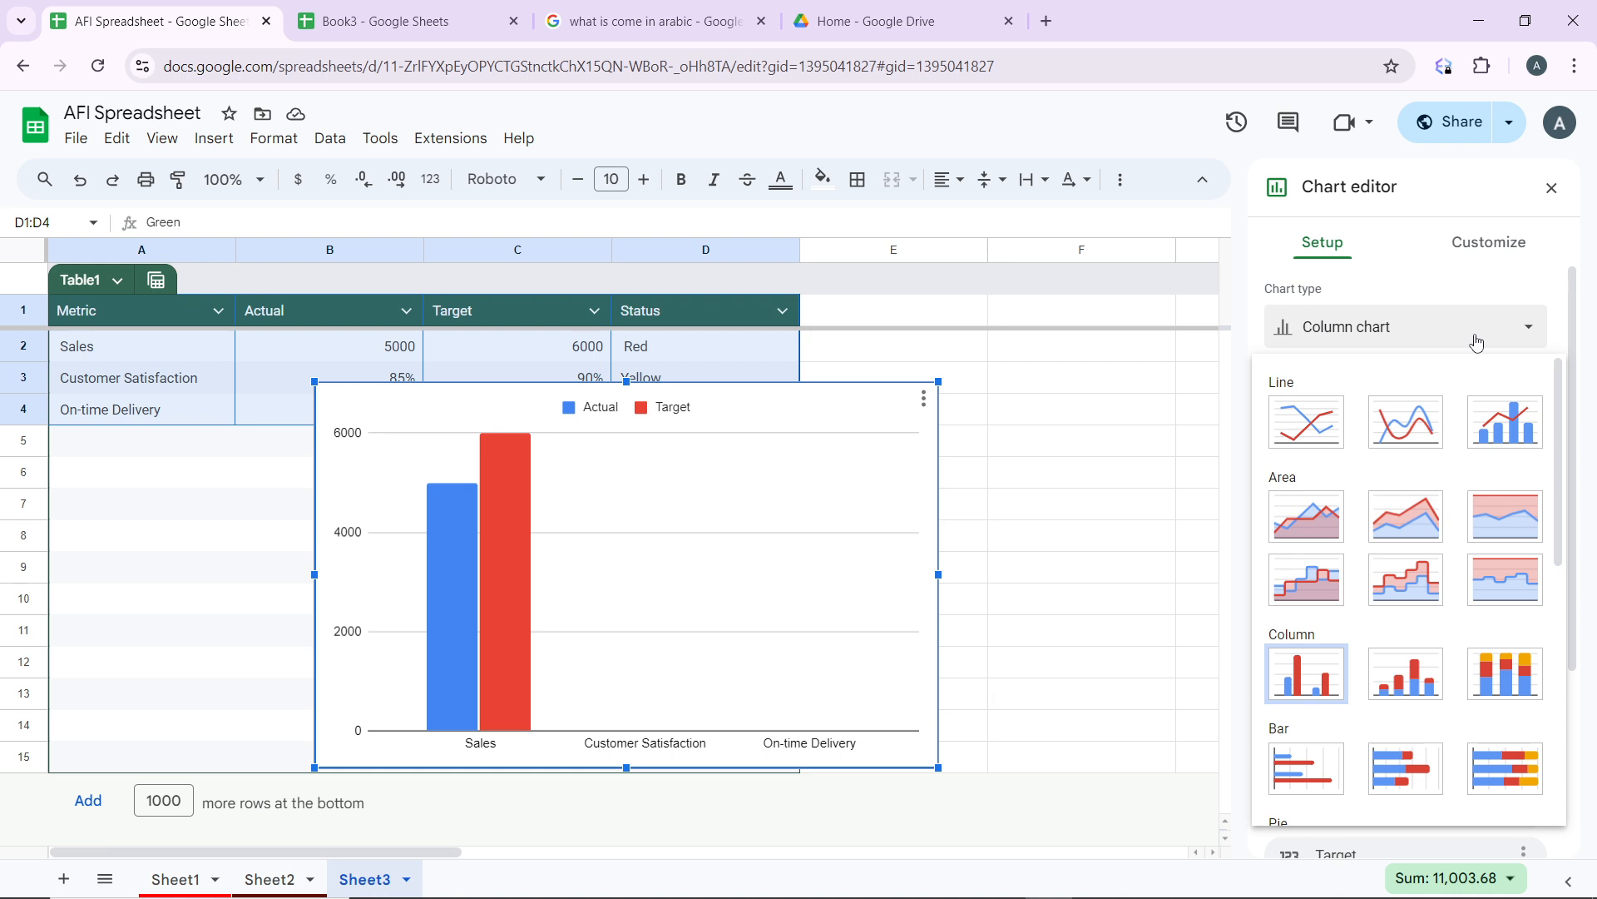
{"action": "scroll", "coordinate": [1406, 583], "scroll_direction": "down", "scroll_amount": 3}
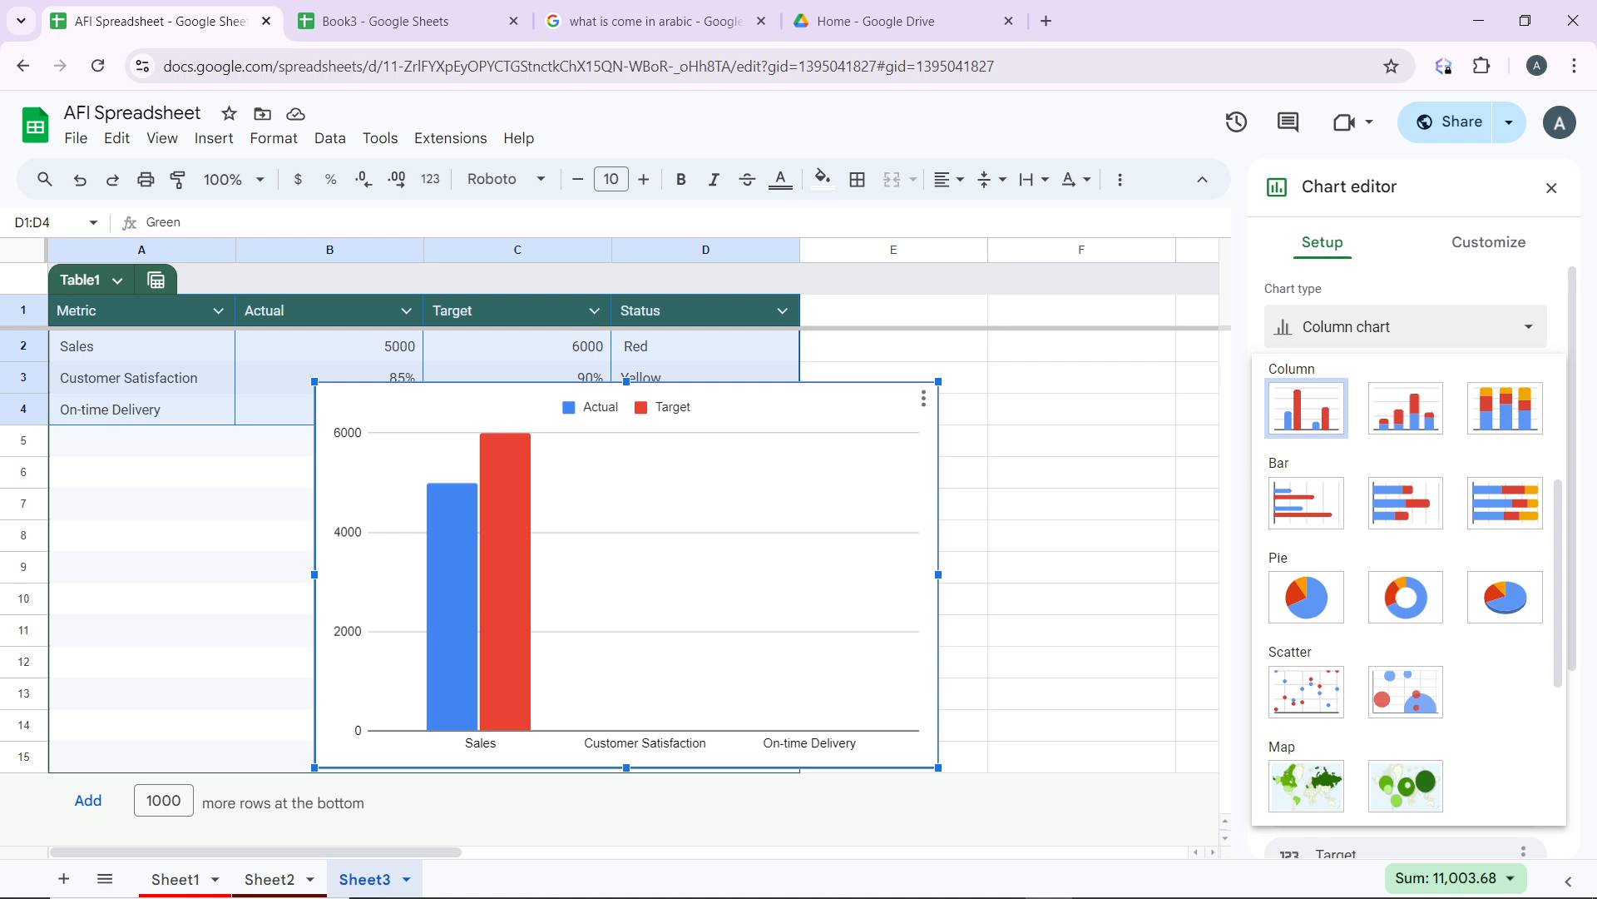
{"action": "left_click", "coordinate": [1306, 503]}
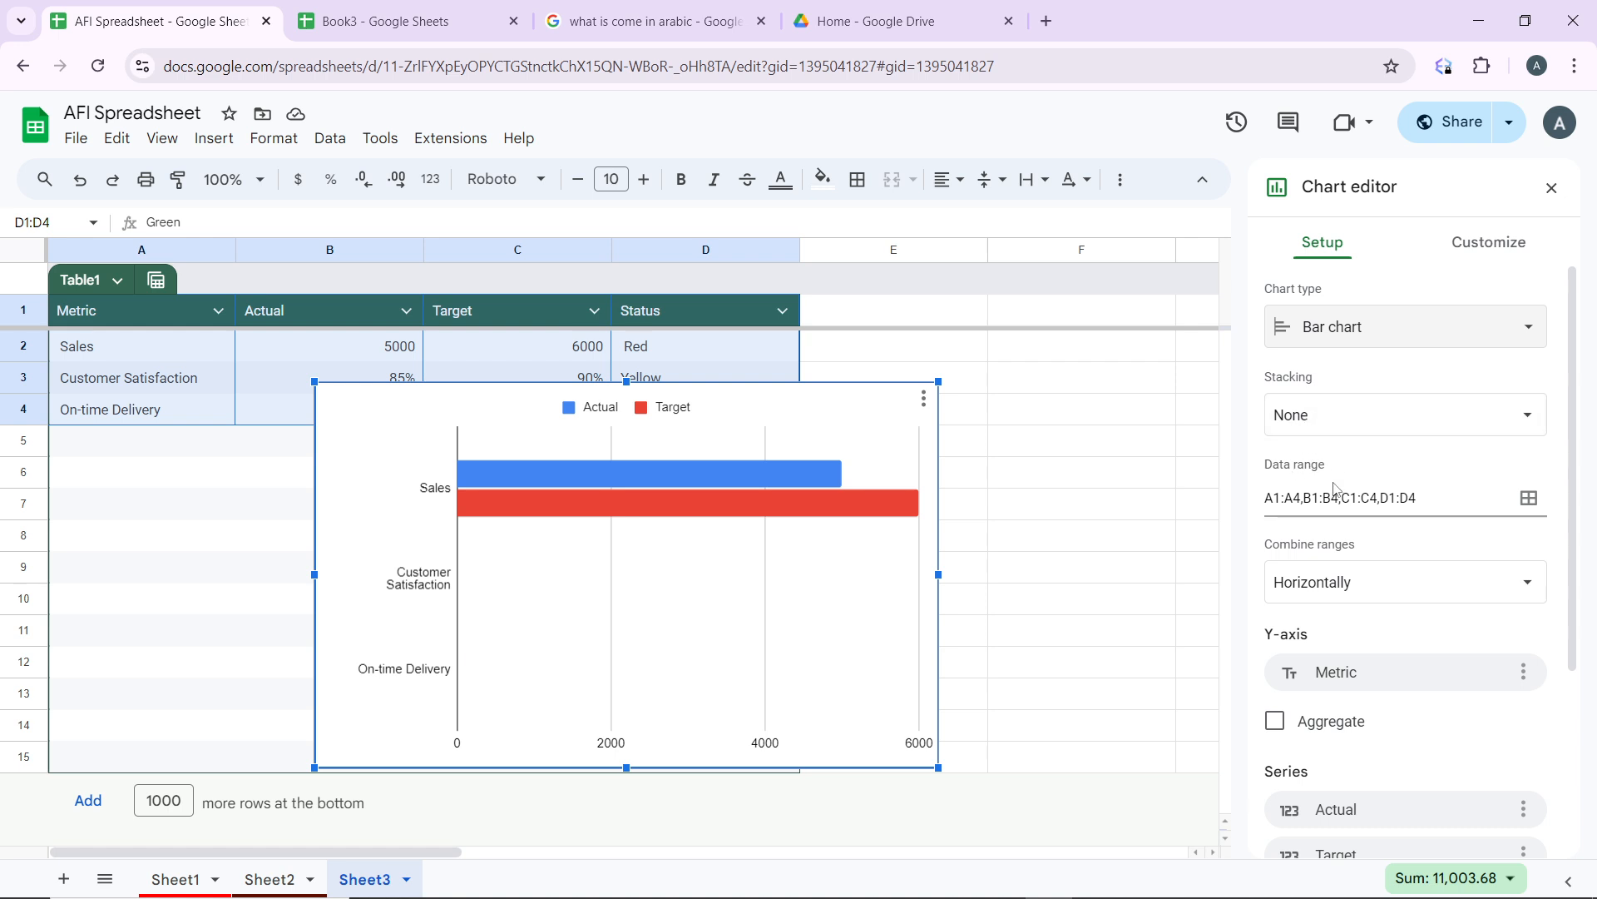
{"action": "left_click", "coordinate": [1529, 508]}
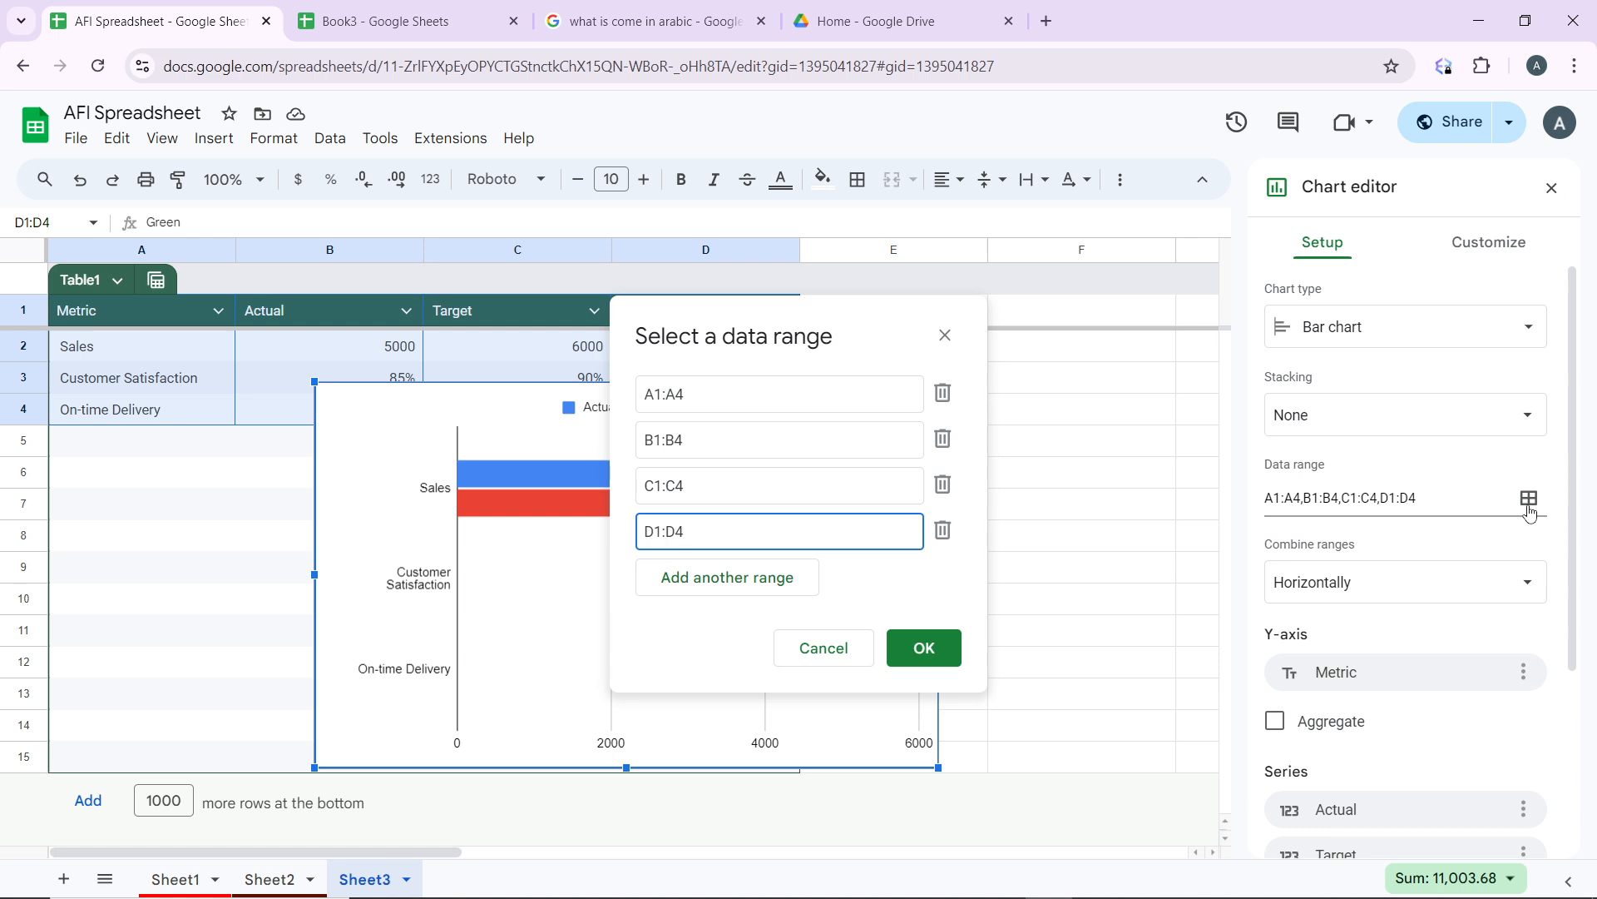
{"action": "left_click", "coordinate": [833, 650]}
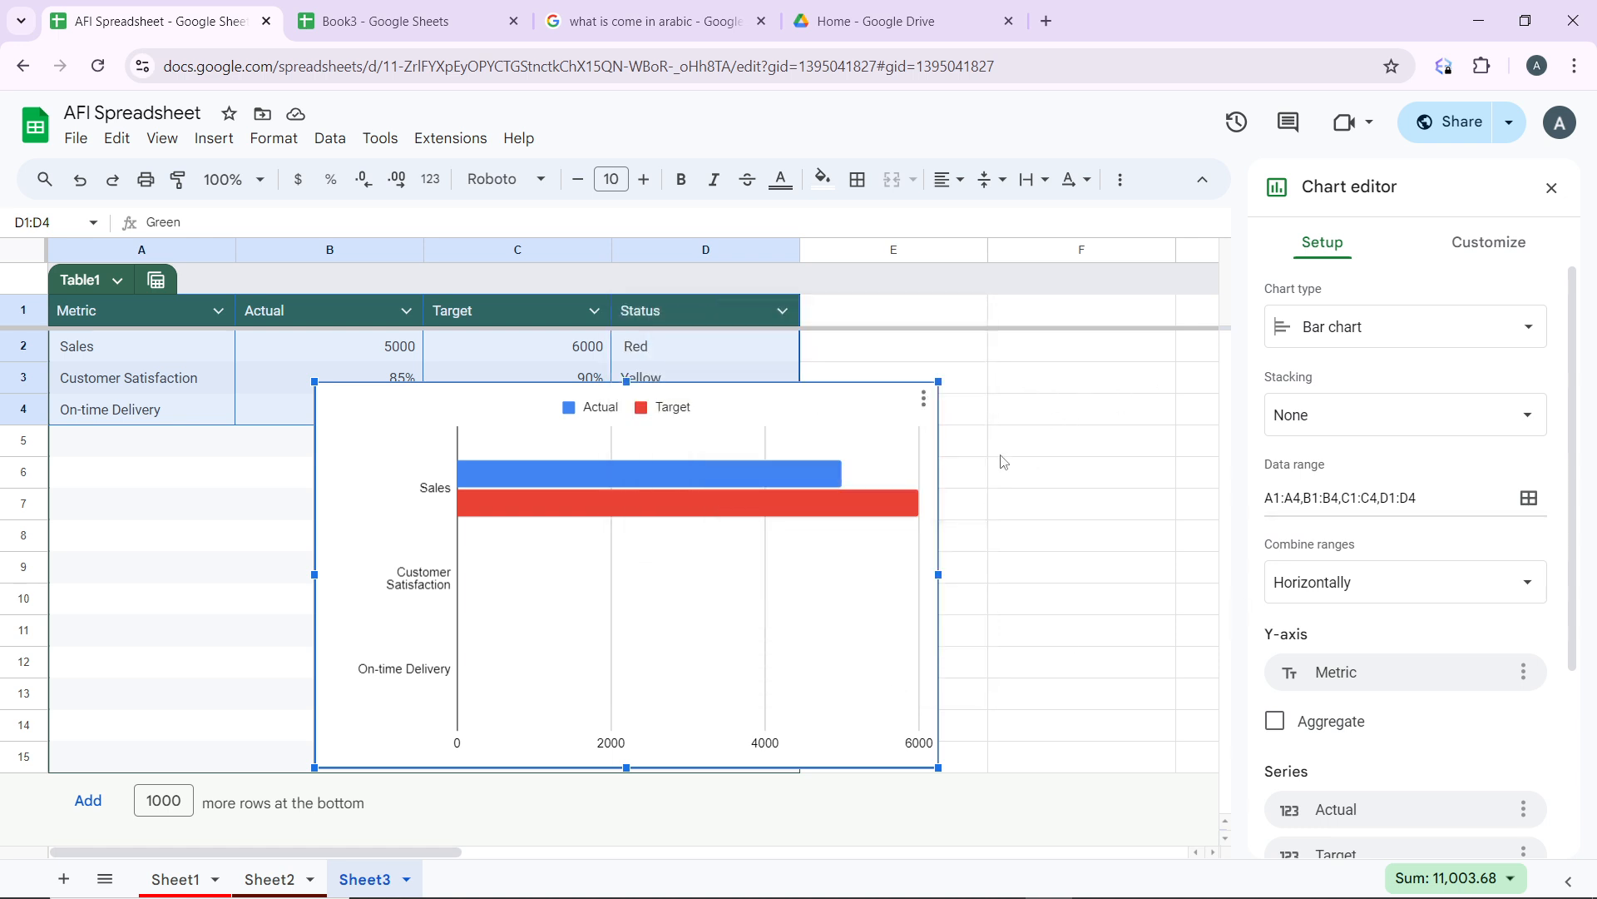
- Move the bar chart up so it sits directly beneath the table's header row
{"action": "left_click_drag", "start_coordinate": [736, 594], "coordinate": [730, 508]}
{"action": "left_click_drag", "start_coordinate": [701, 657], "coordinate": [702, 693]}
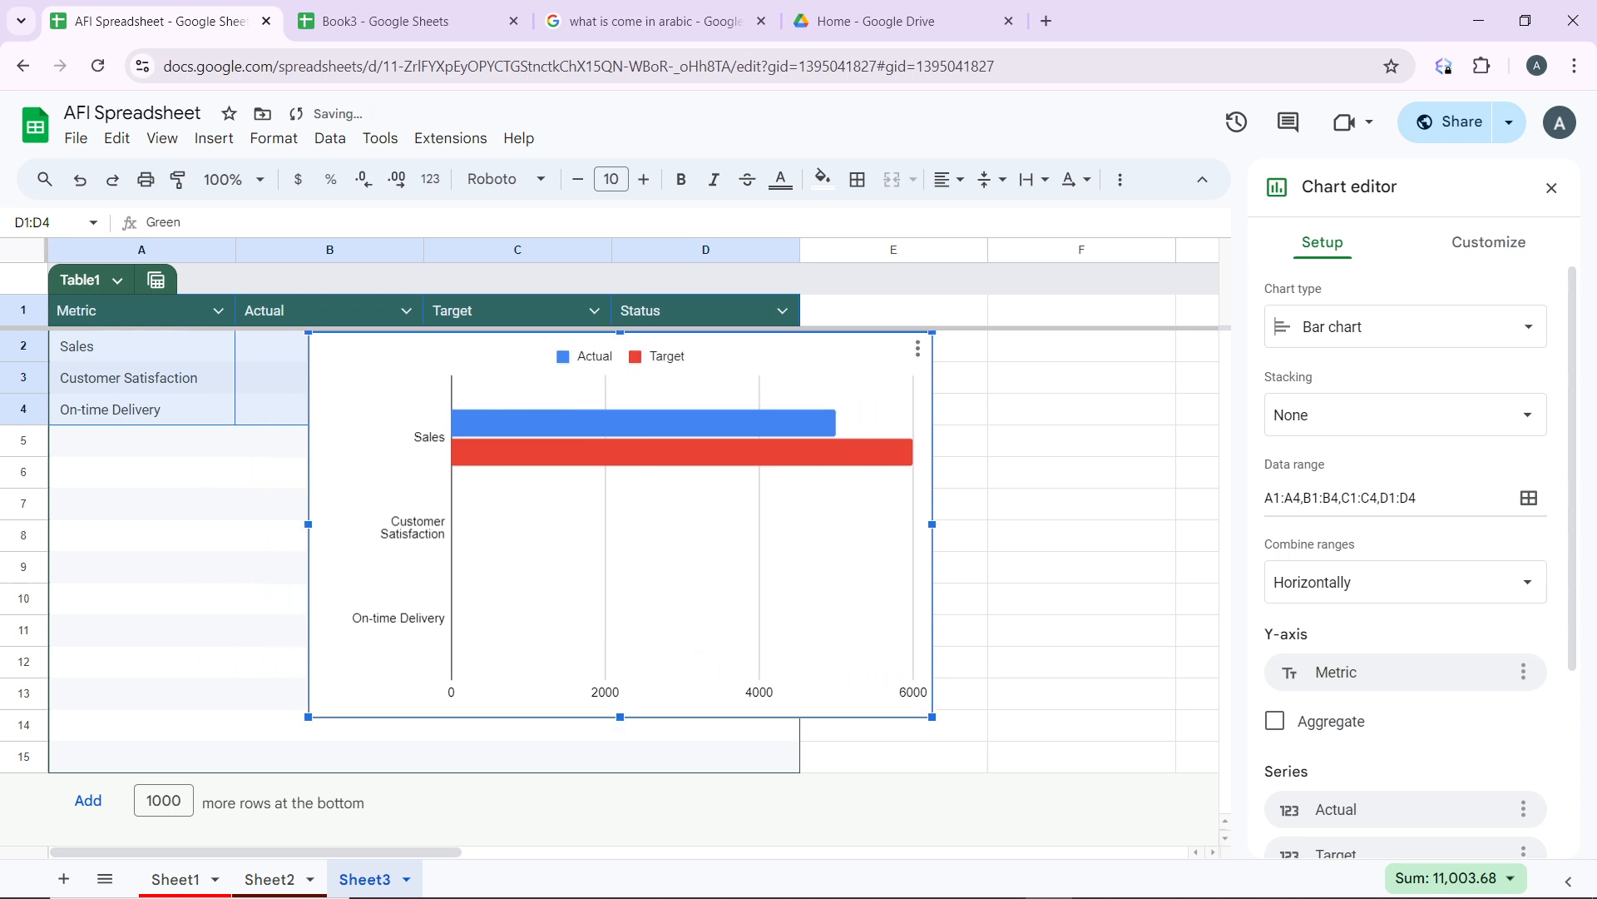
{"action": "left_click_drag", "start_coordinate": [721, 509], "coordinate": [720, 509]}
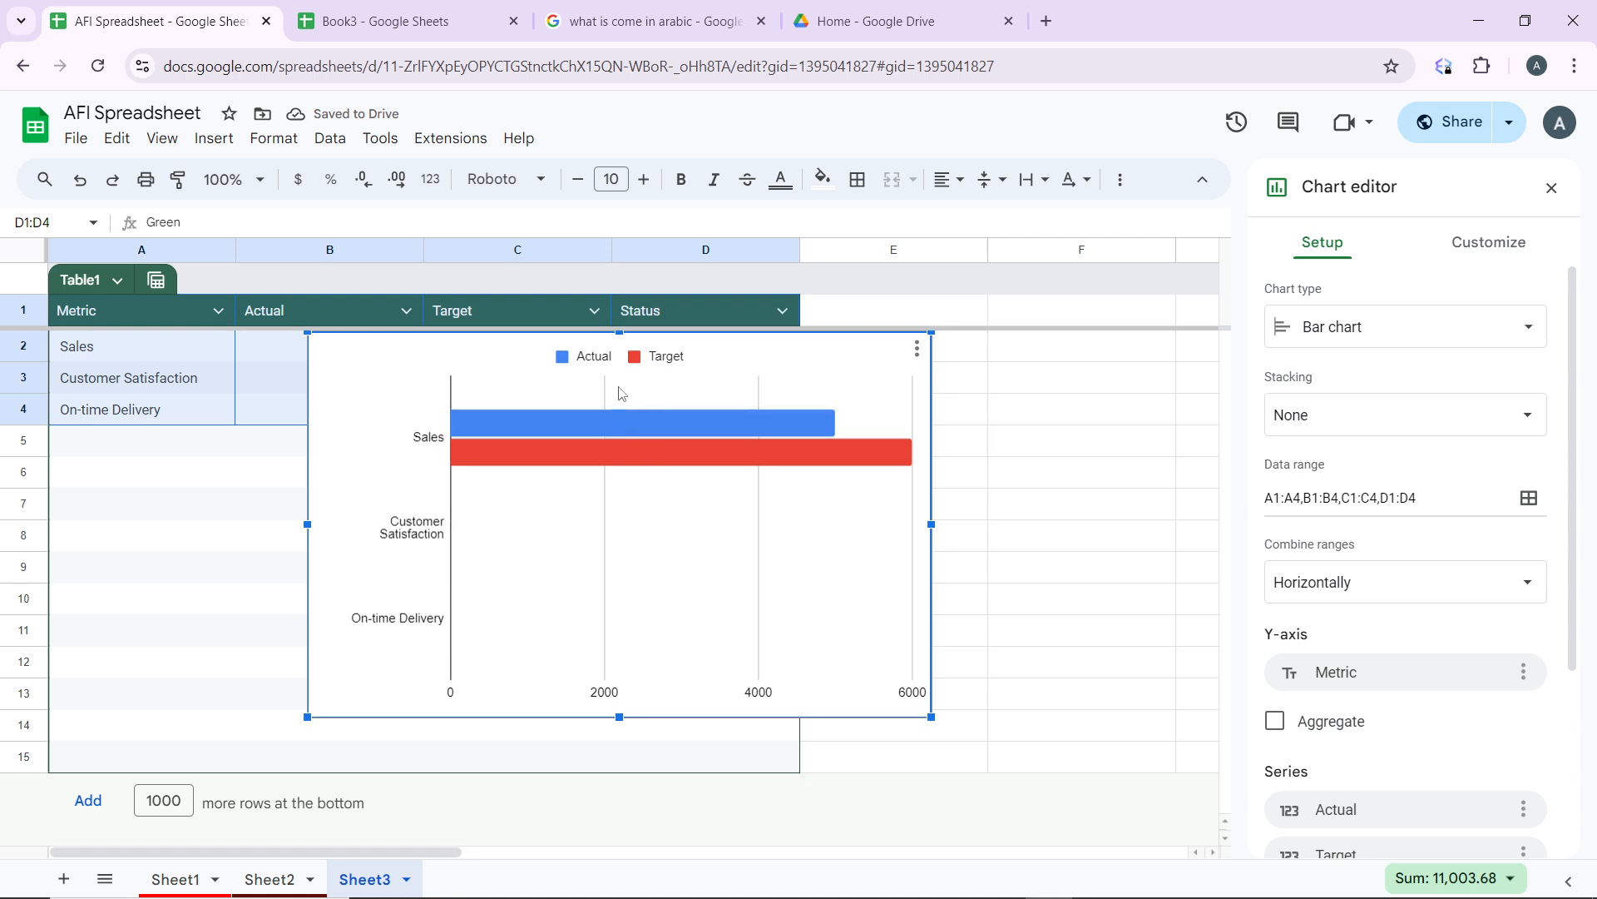
{"action": "left_click_drag", "start_coordinate": [791, 380], "coordinate": [789, 381]}
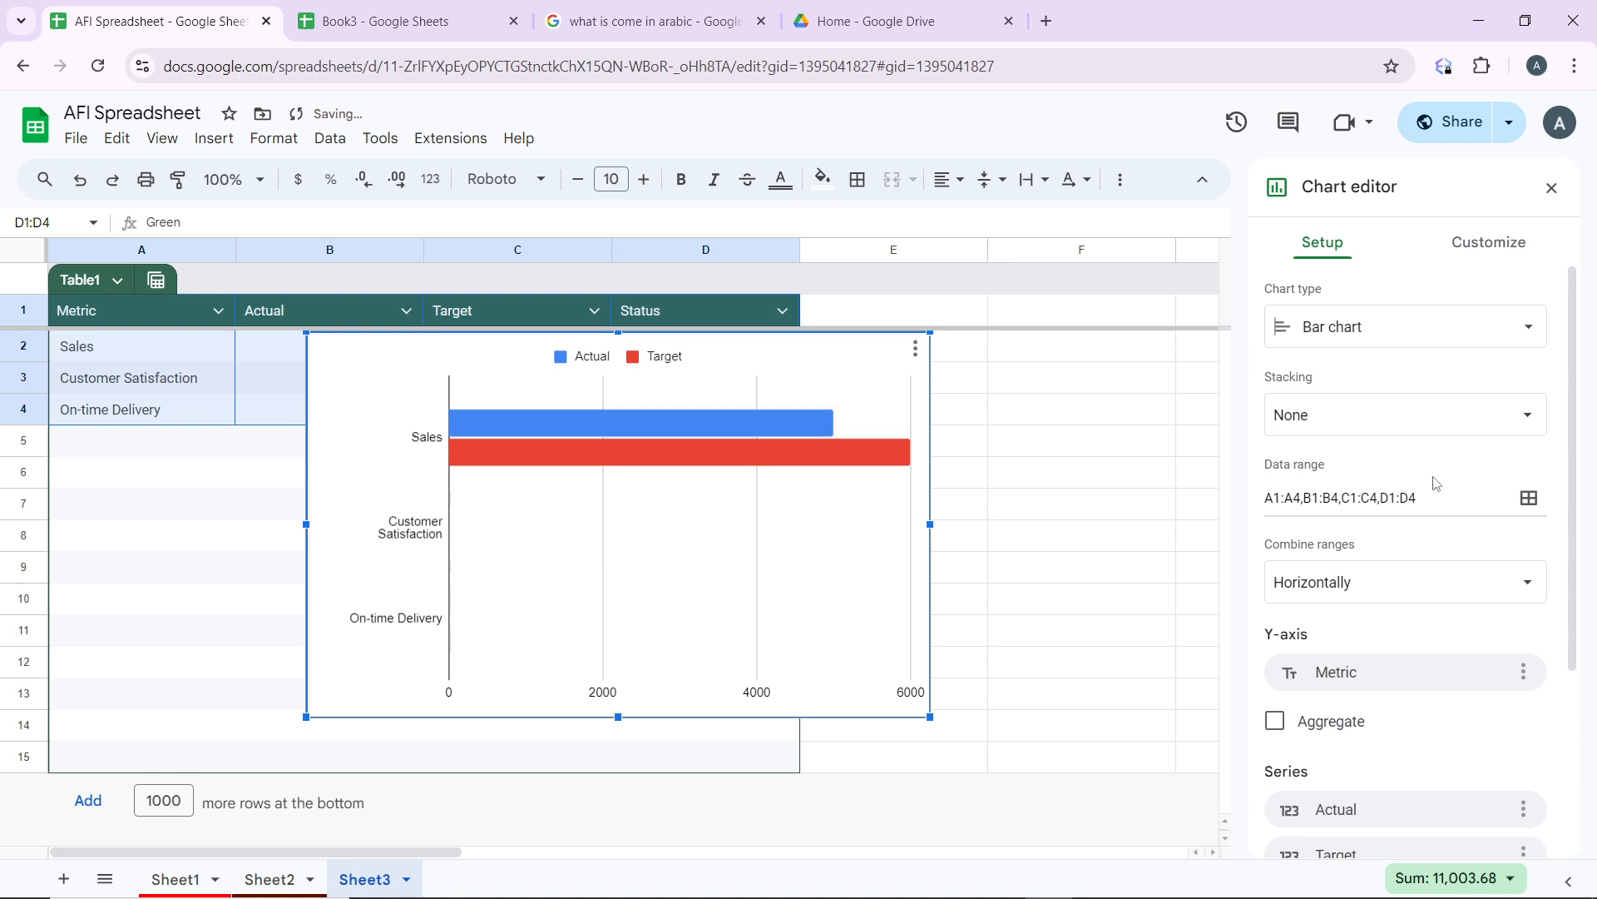
- Confirm the data ranges A1:A4, B1:B4, C1:C4 and D1:D4 and shift the chart slightly to the right
{"action": "left_click", "coordinate": [1530, 499]}
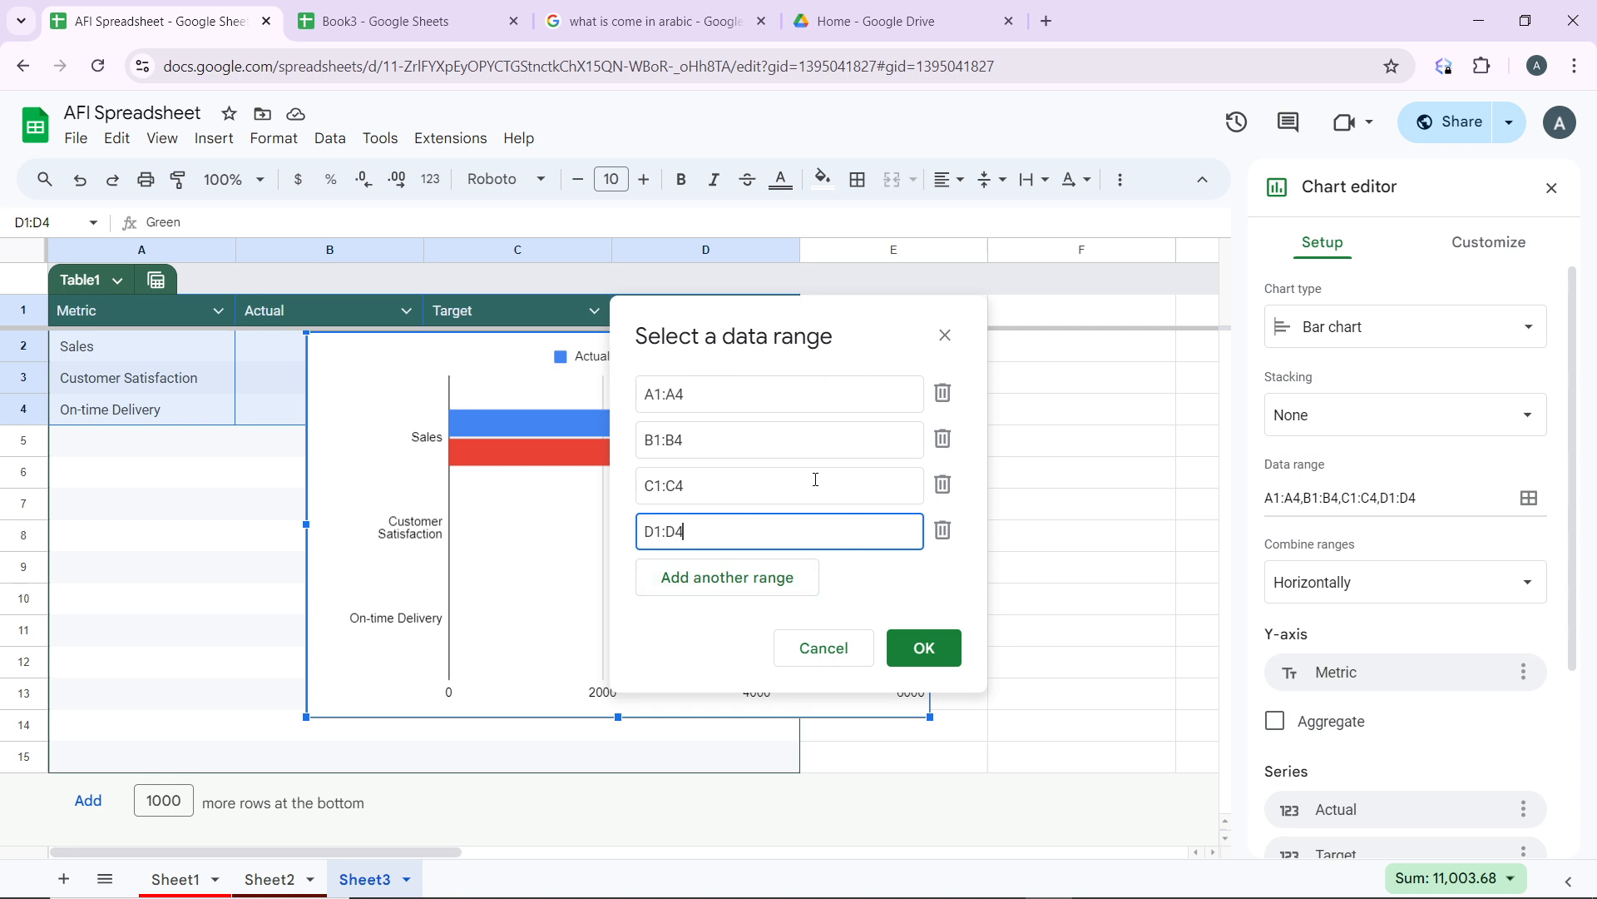
{"action": "left_click", "coordinate": [923, 648]}
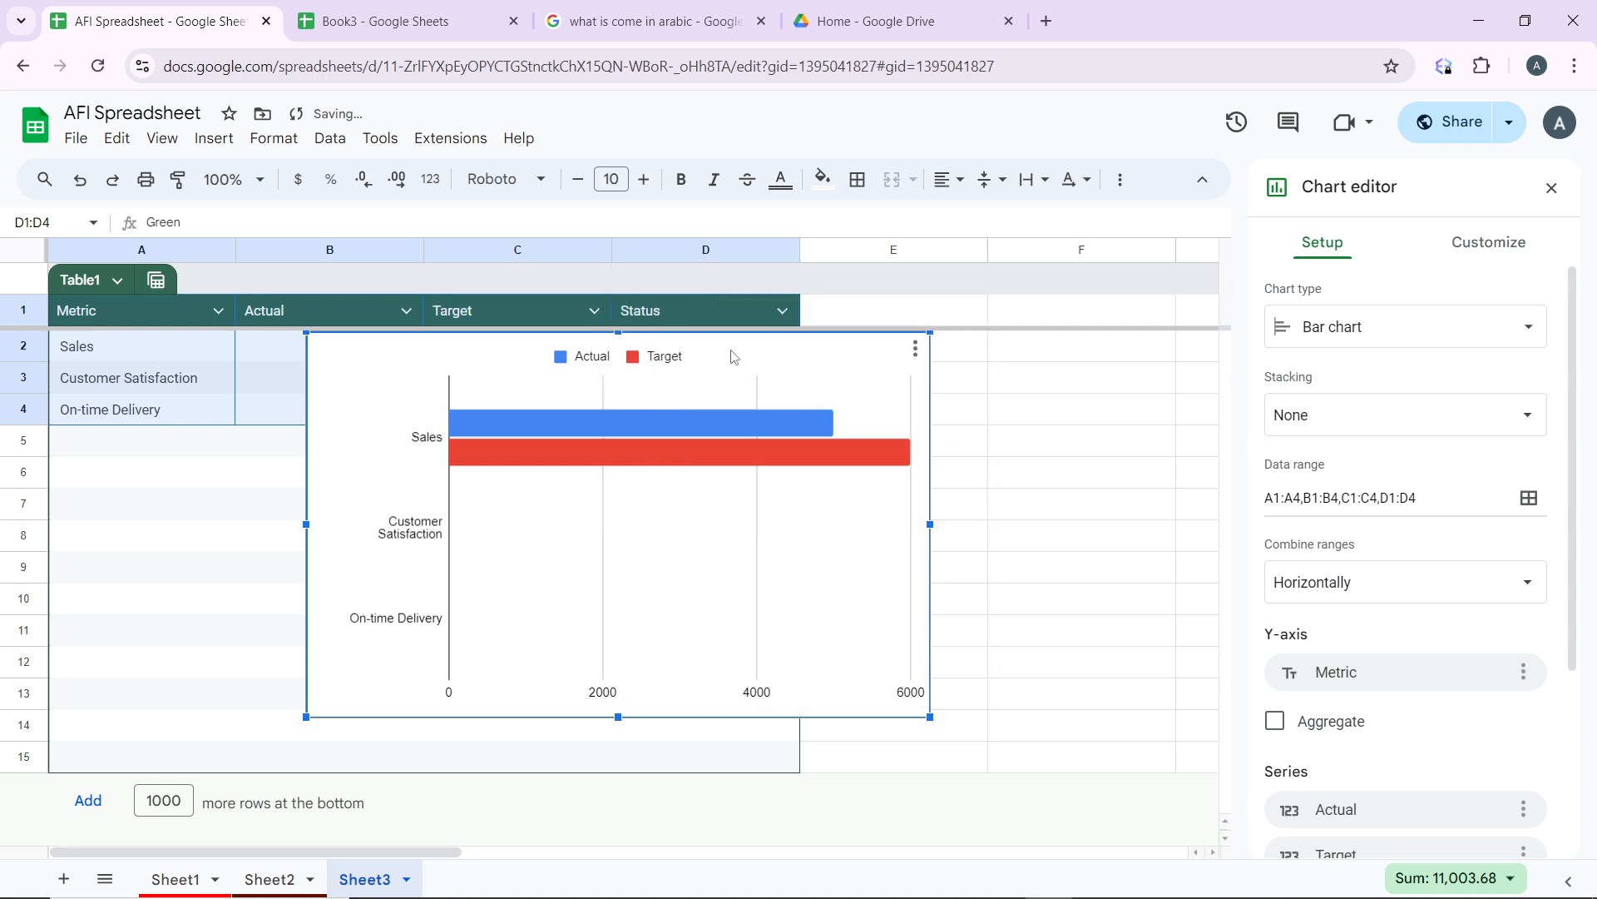
{"action": "left_click_drag", "start_coordinate": [732, 356], "coordinate": [744, 321]}
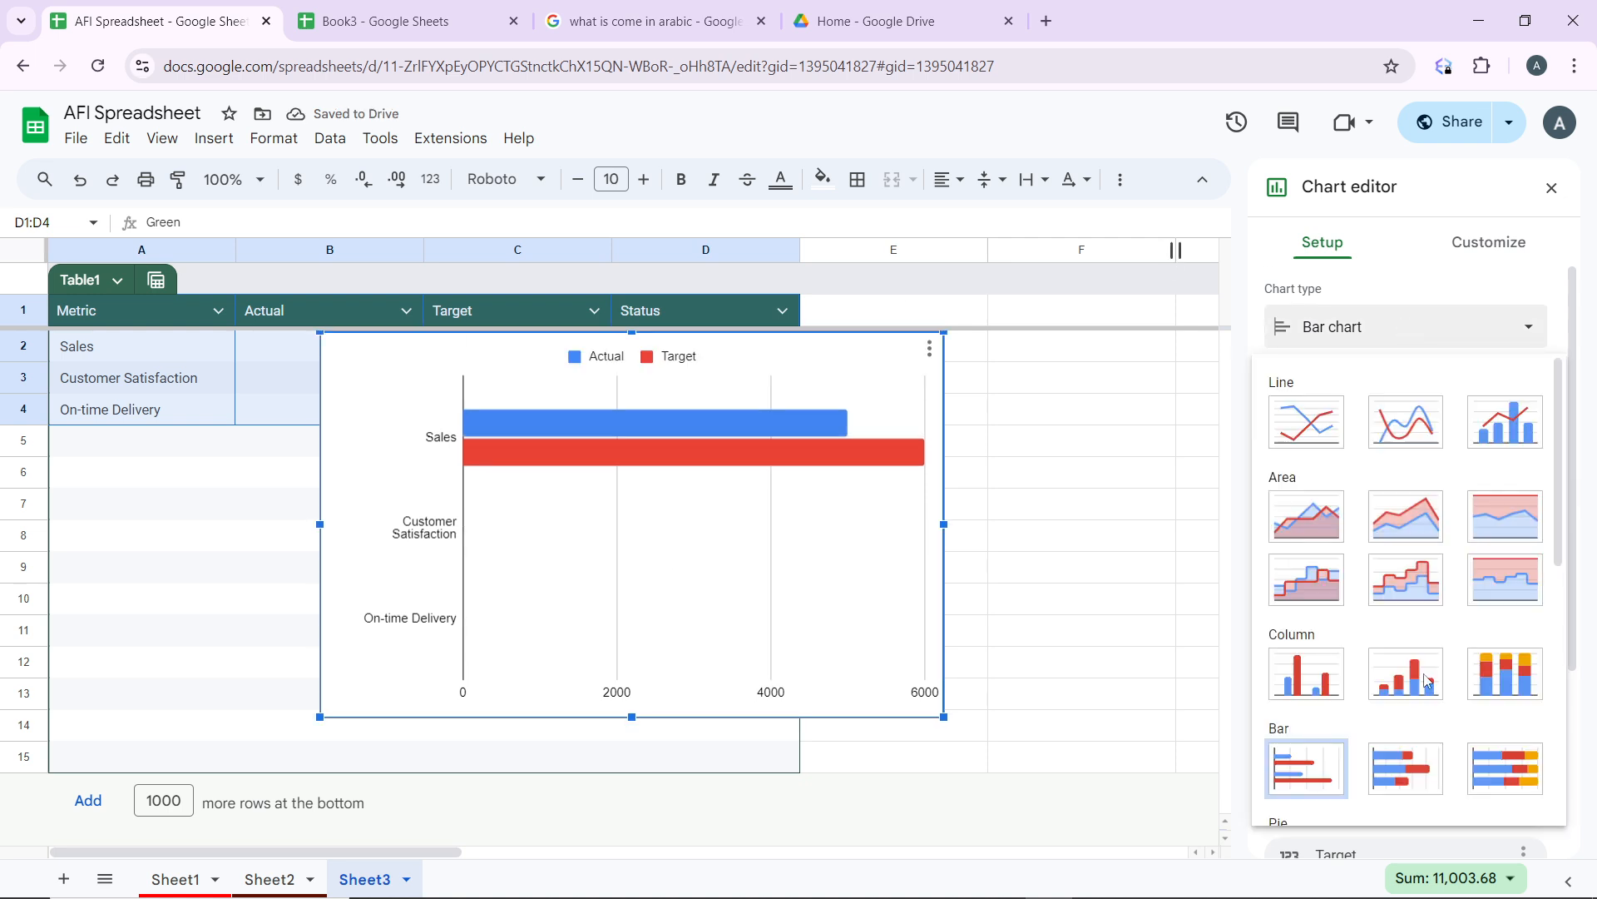
- Try the Stacked bar chart type and switch back to the plain Bar chart
{"action": "left_click", "coordinate": [1413, 757]}
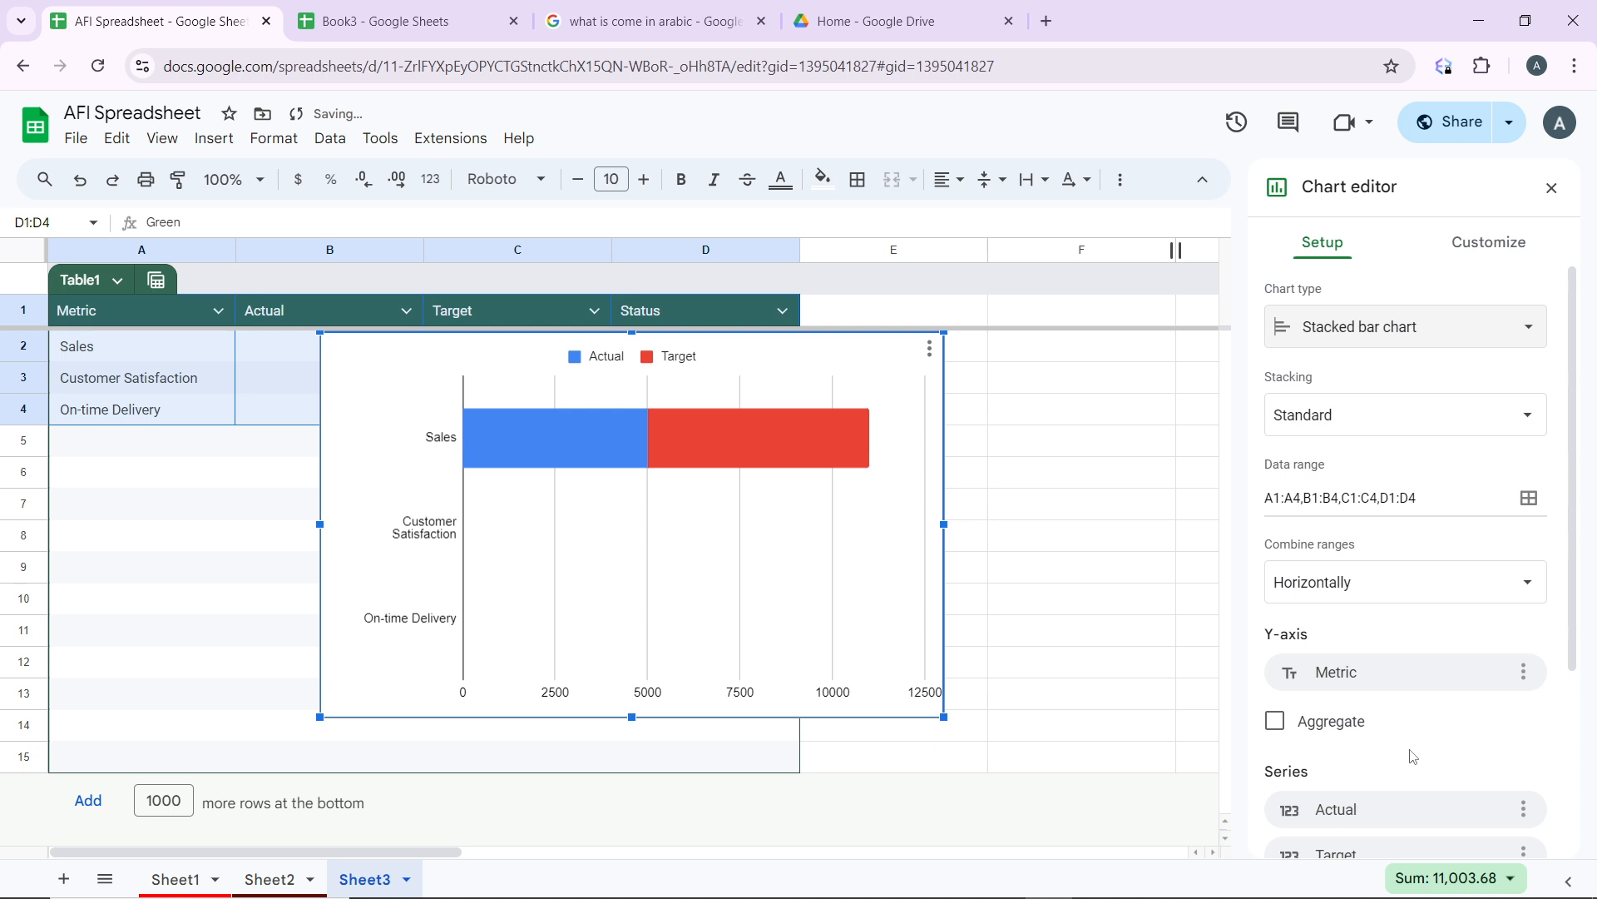
{"action": "left_click", "coordinate": [1408, 333]}
{"action": "left_click", "coordinate": [1299, 774]}
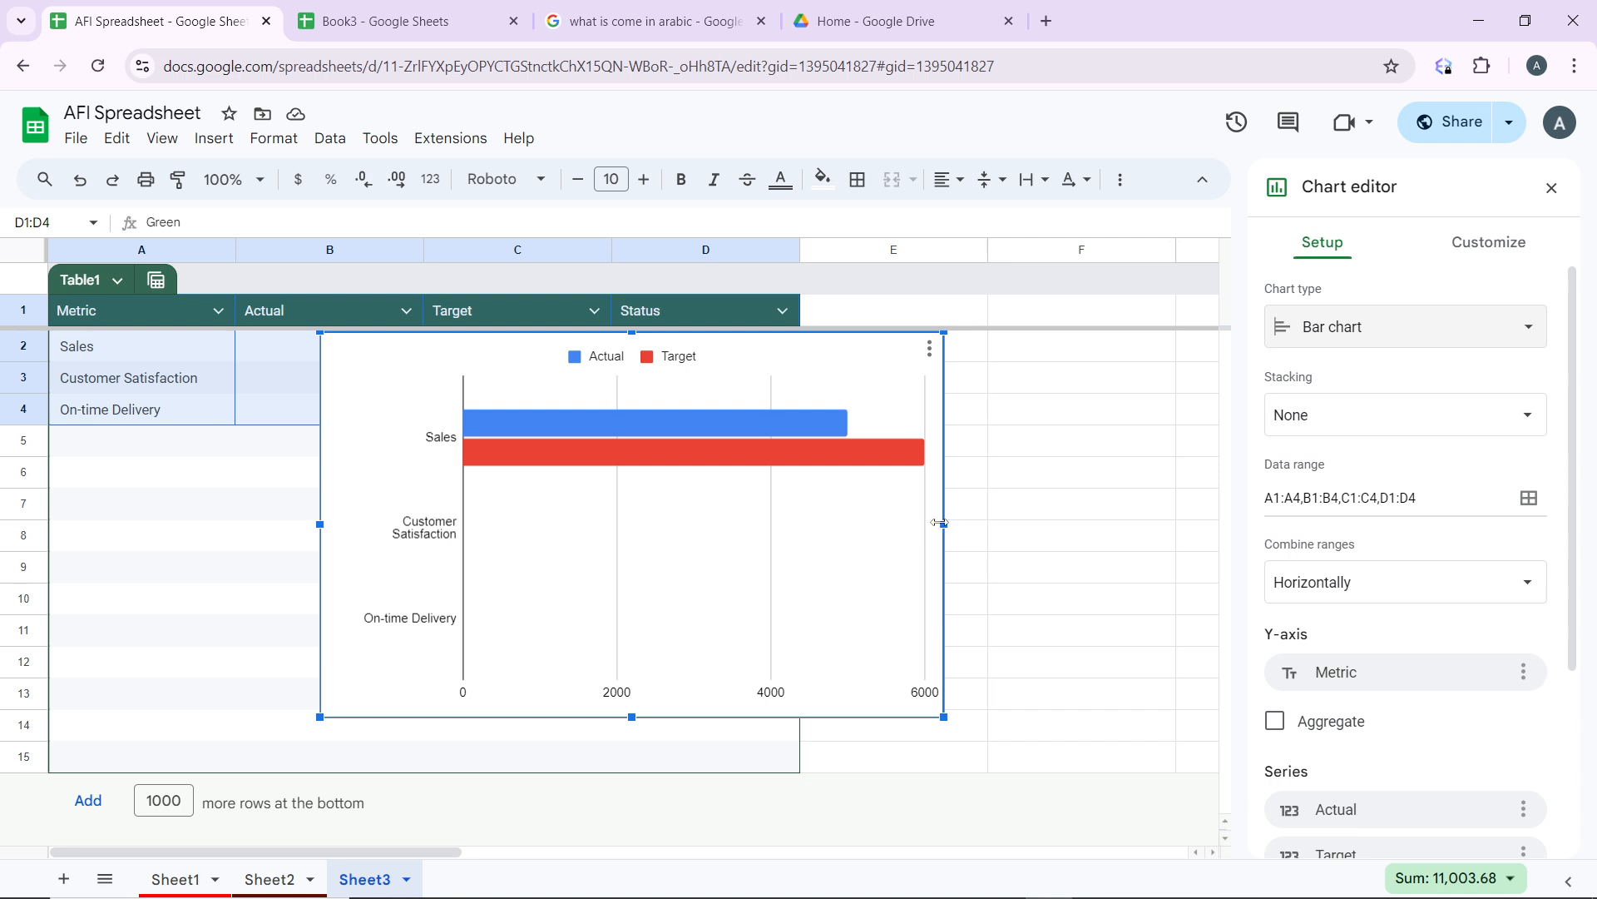
- Narrow the chart slightly from its right edge and review its axis, series and header options
{"action": "left_click_drag", "start_coordinate": [940, 522], "coordinate": [905, 533]}
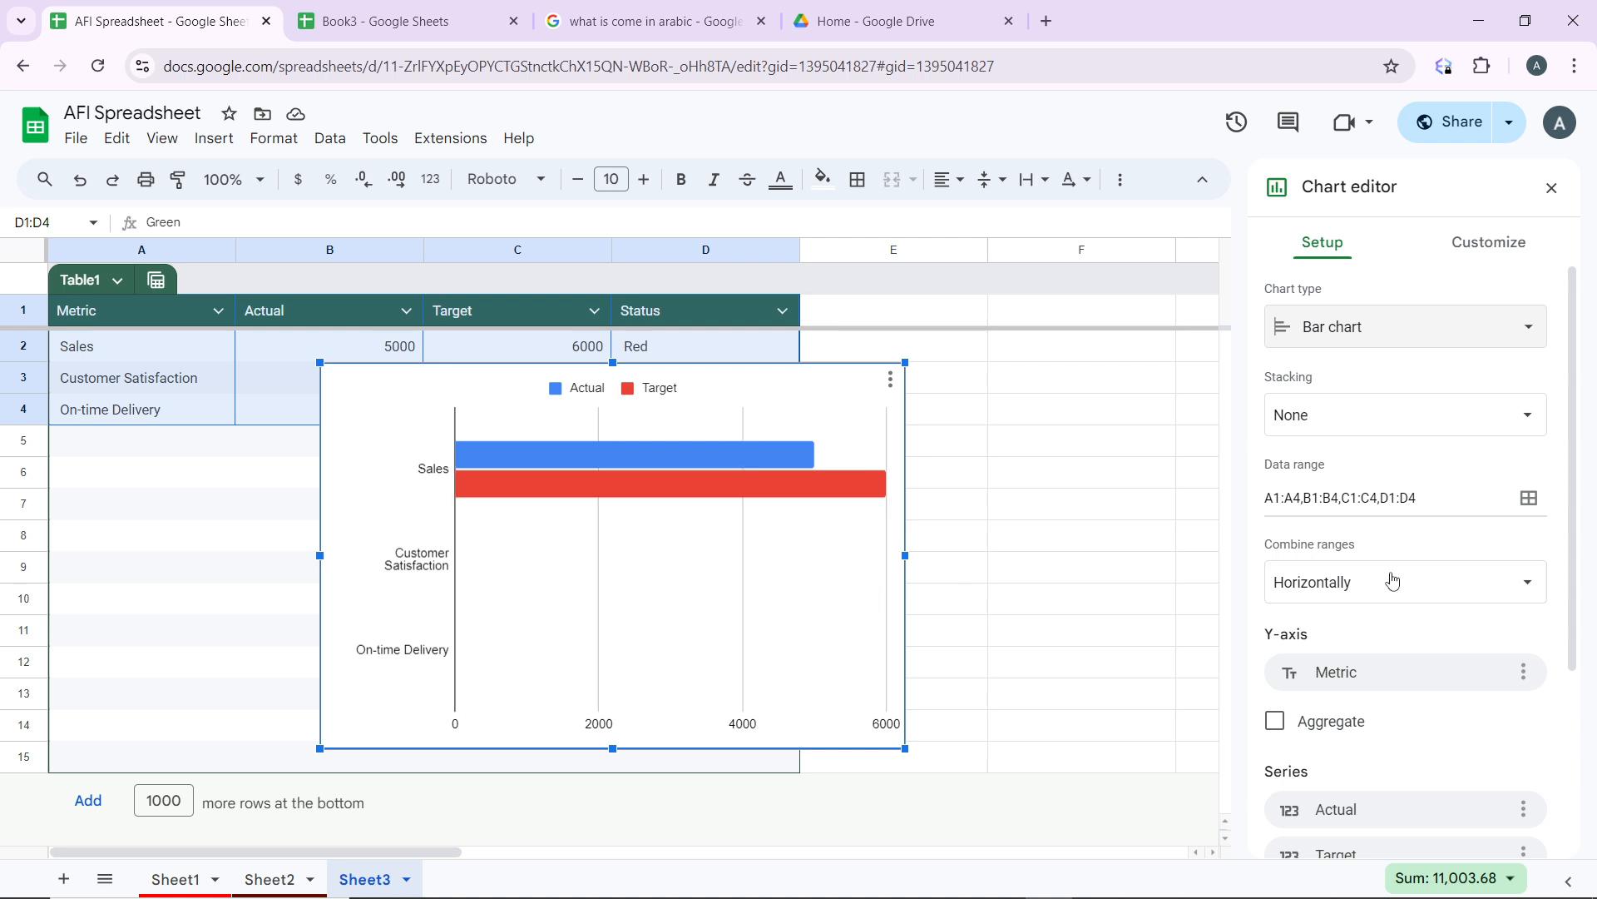
{"action": "scroll", "coordinate": [1430, 565], "scroll_direction": "down", "scroll_amount": 3}
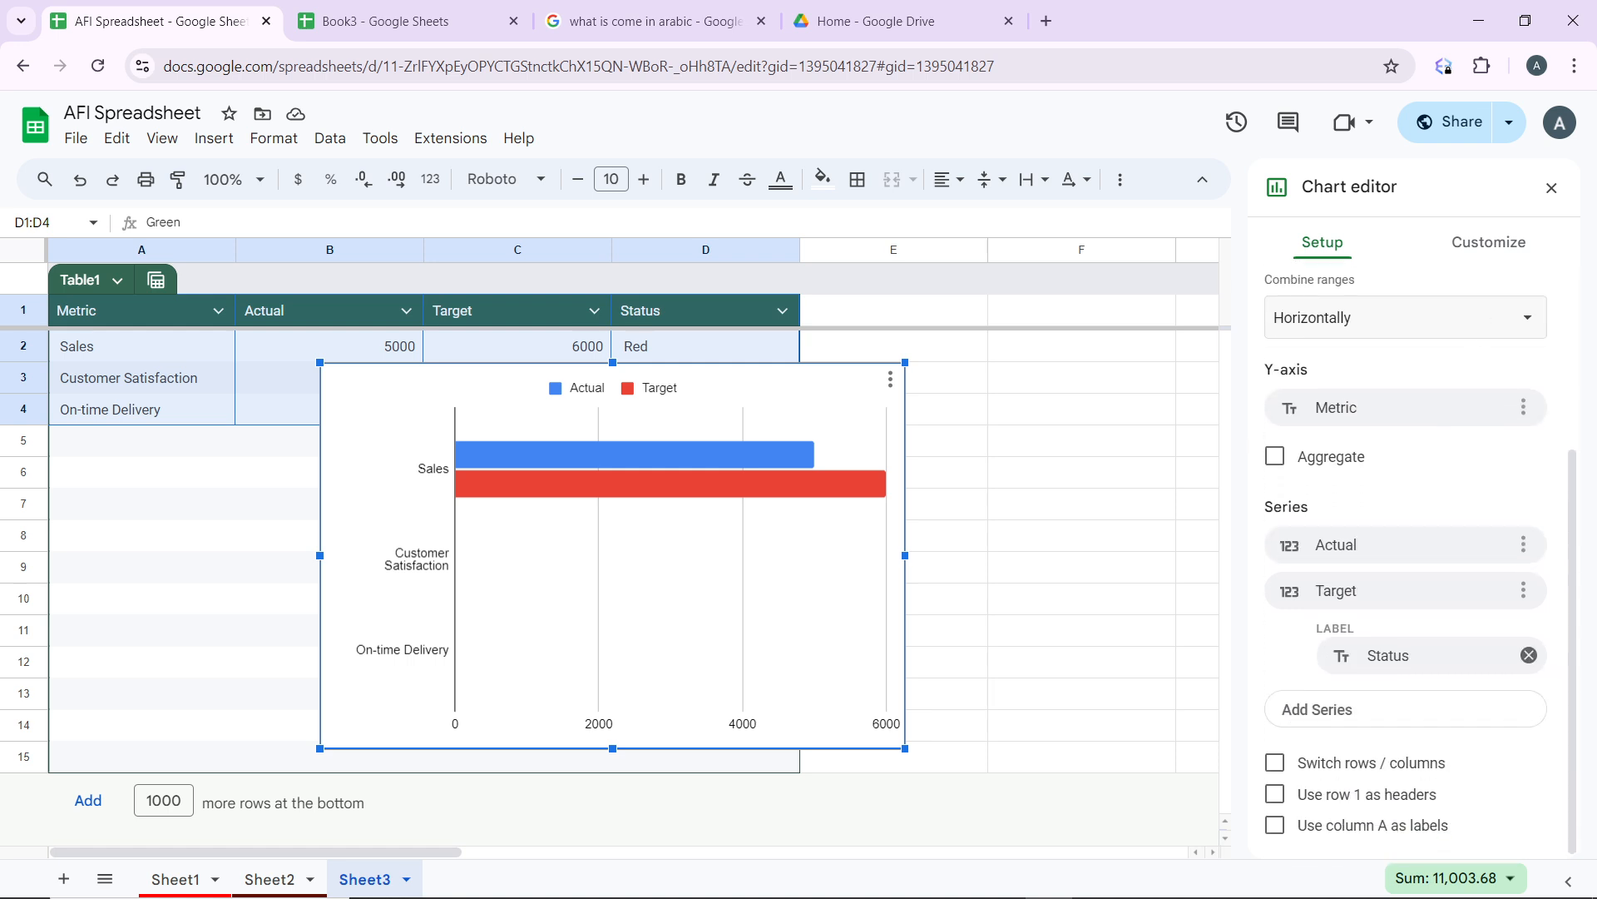
{"action": "scroll", "coordinate": [1418, 499], "scroll_direction": "up", "scroll_amount": 3}
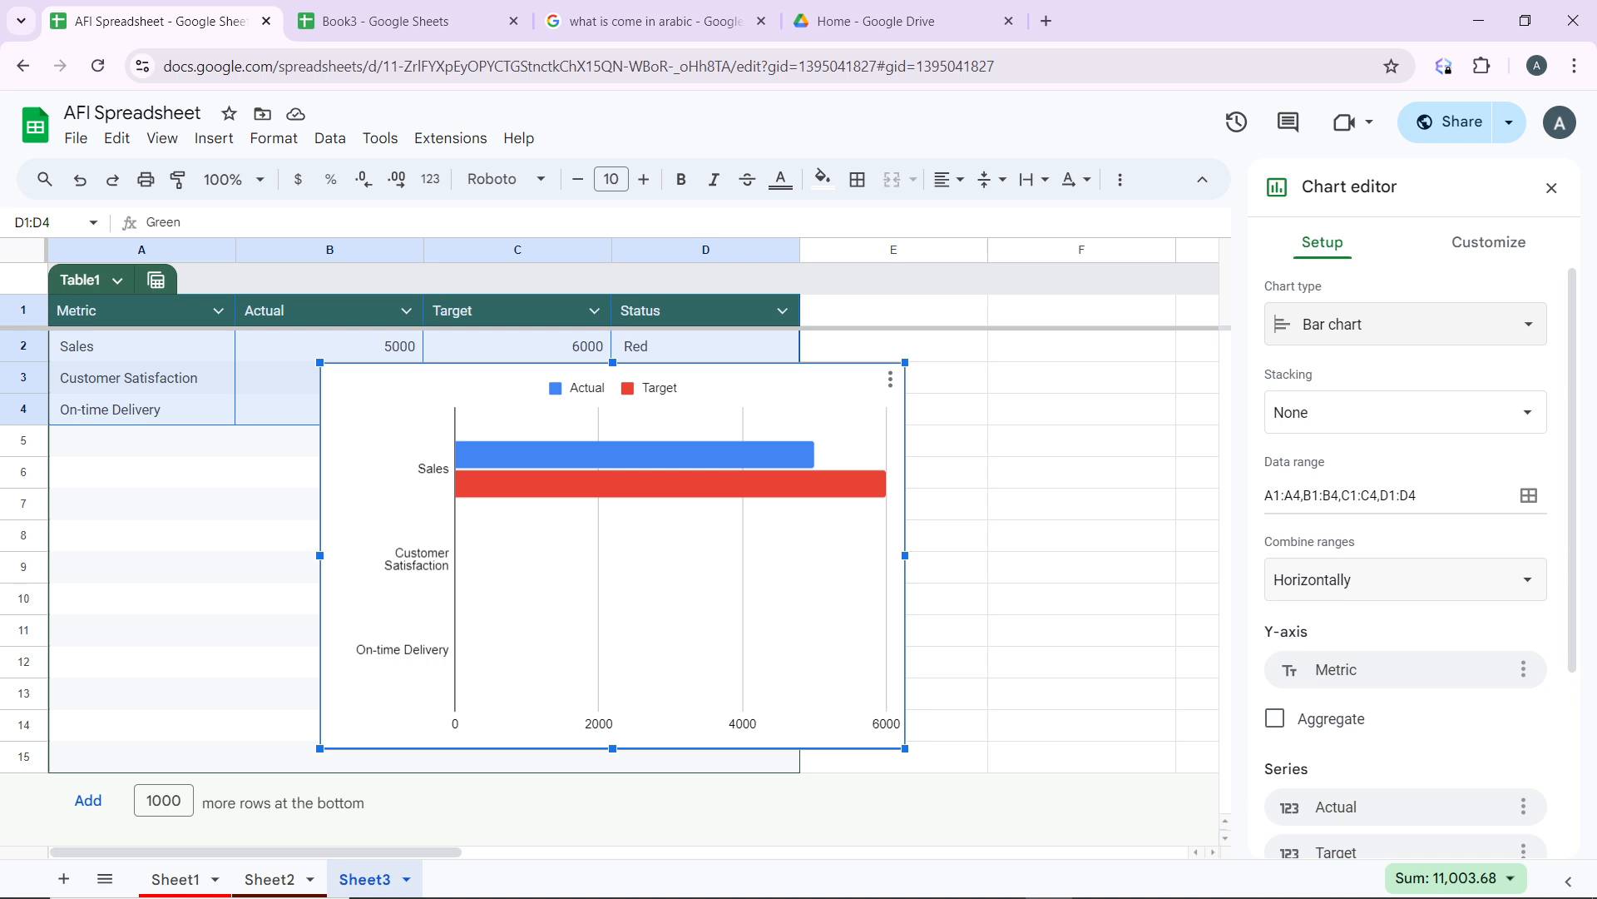
- Examine the bar chart's style options and the formatting options that apply to all series
{"action": "left_click", "coordinate": [1475, 248]}
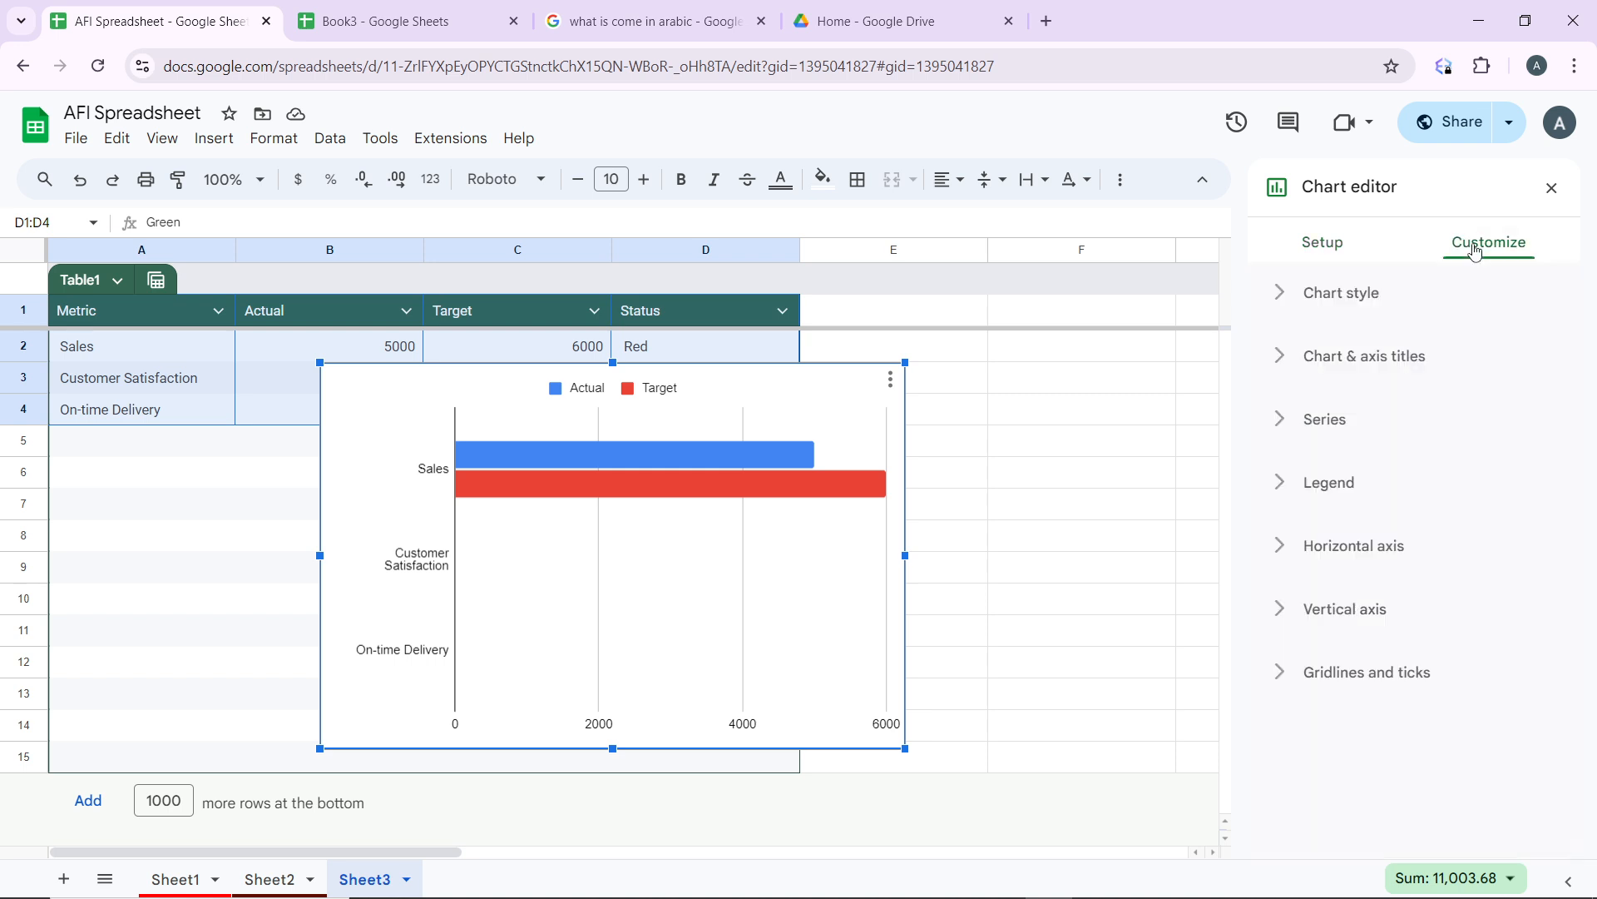
{"action": "left_click", "coordinate": [1347, 298]}
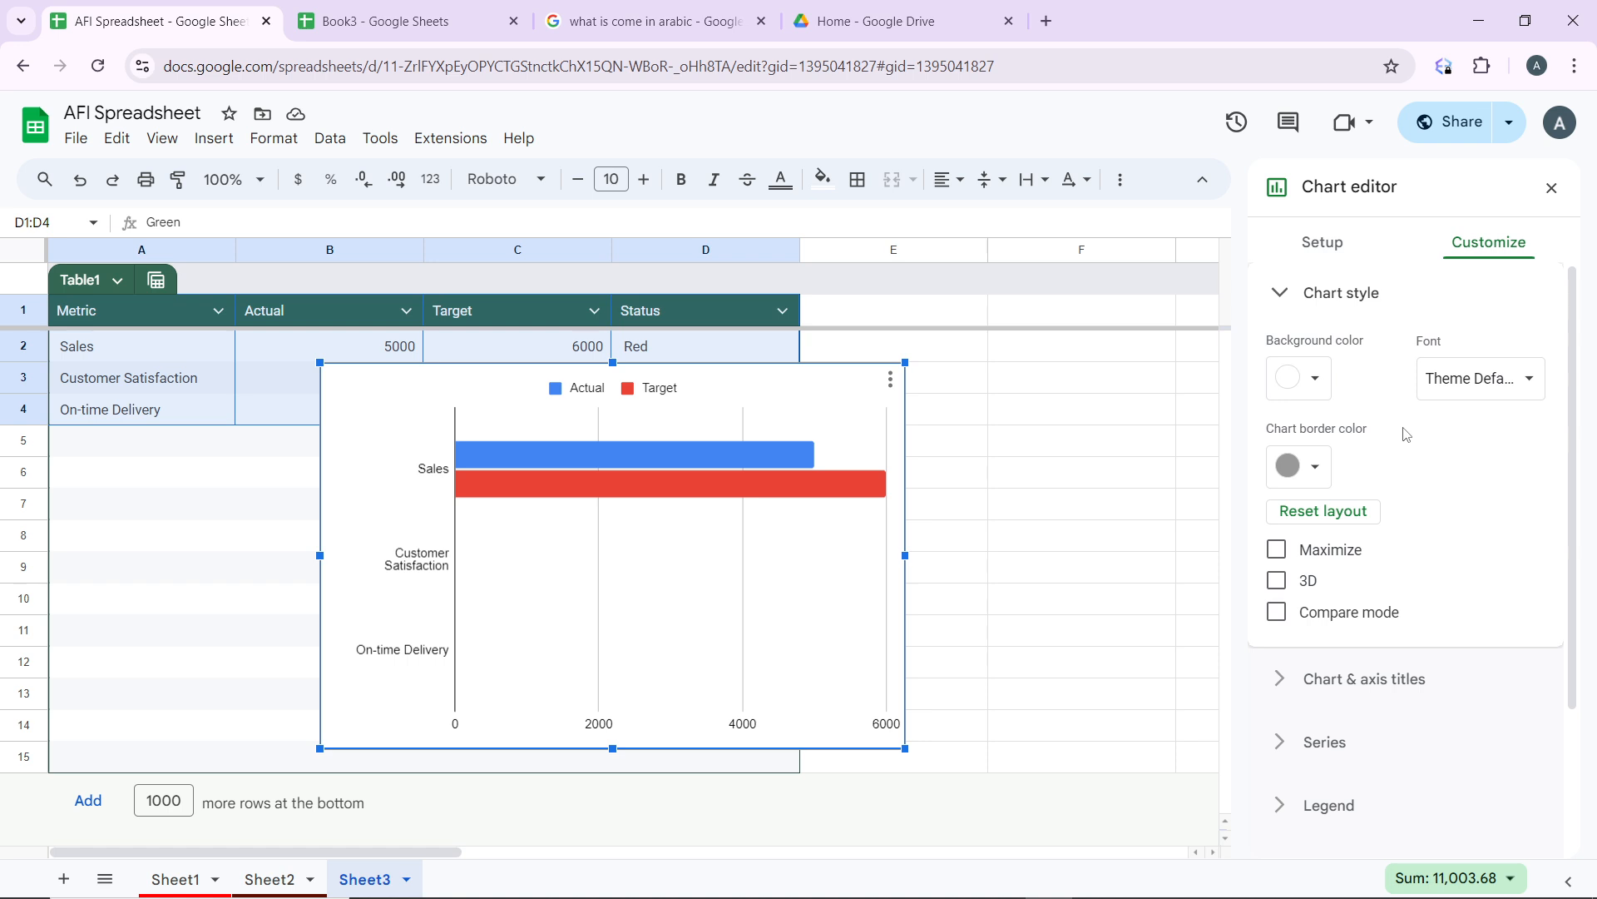
{"action": "left_click", "coordinate": [1325, 743]}
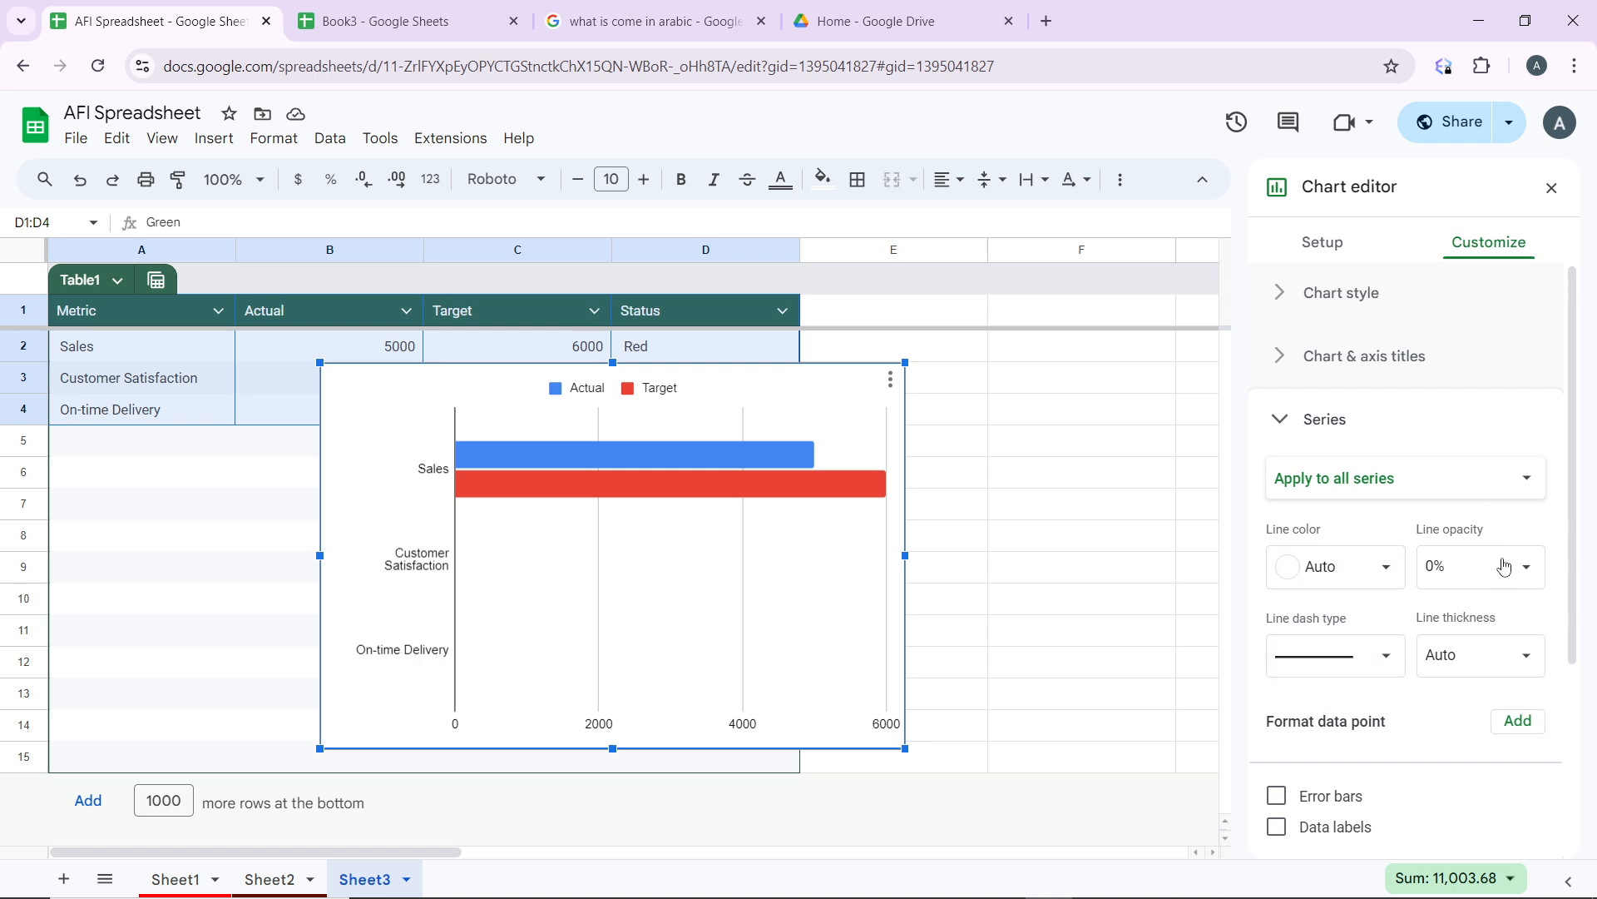
{"action": "left_click", "coordinate": [1312, 422]}
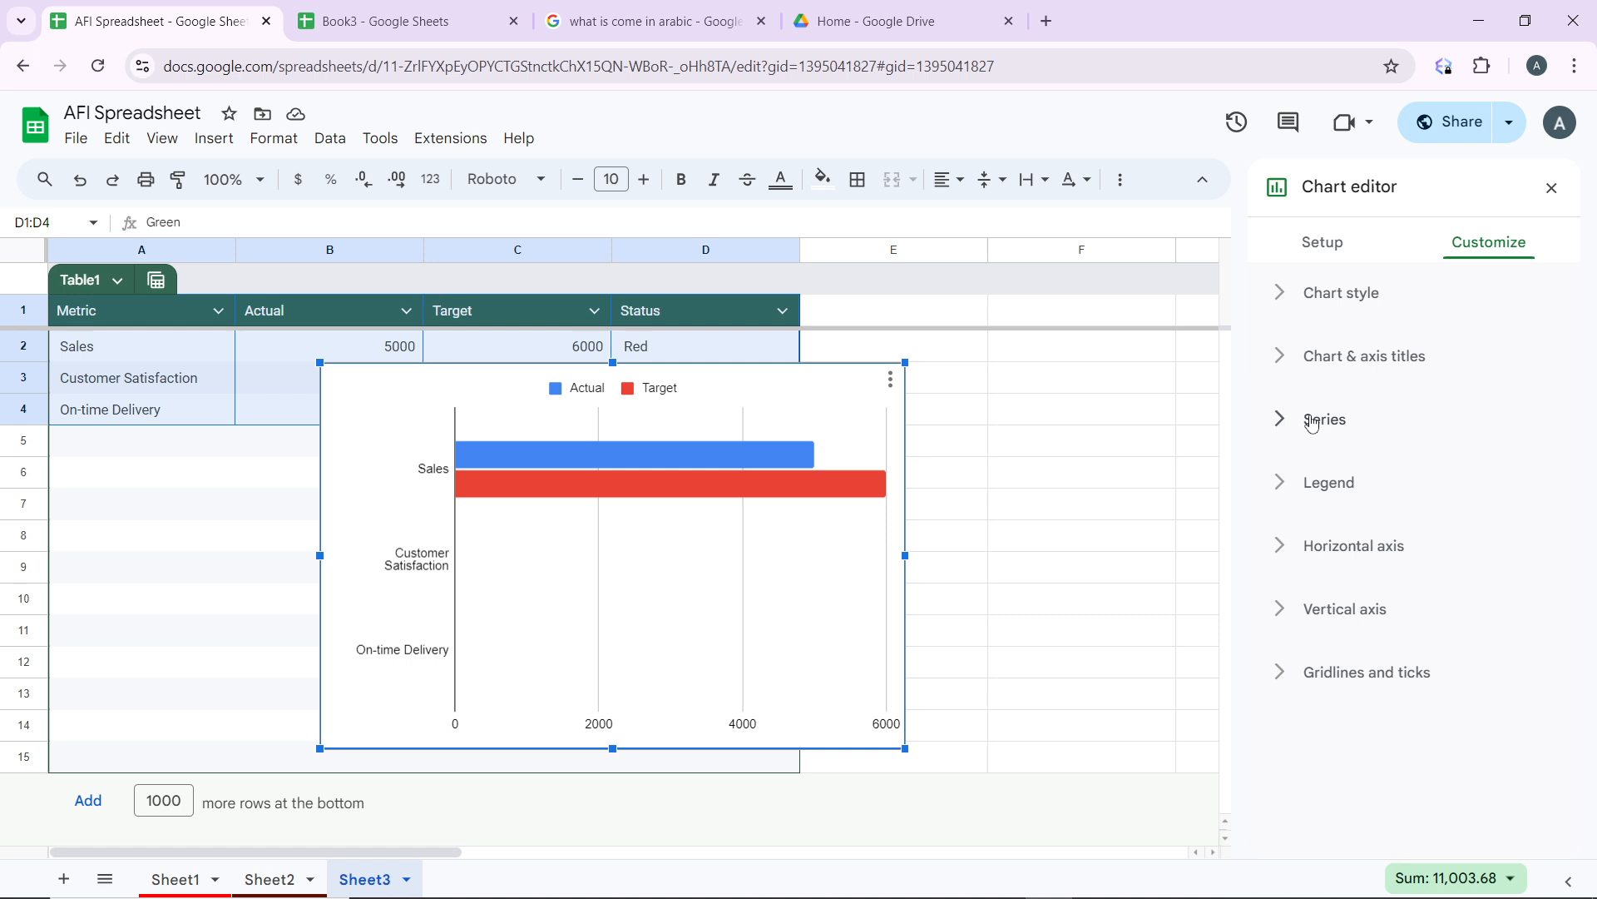
- Add Actual and Target once more as two extra series in the bar chart
{"action": "left_click", "coordinate": [1332, 247]}
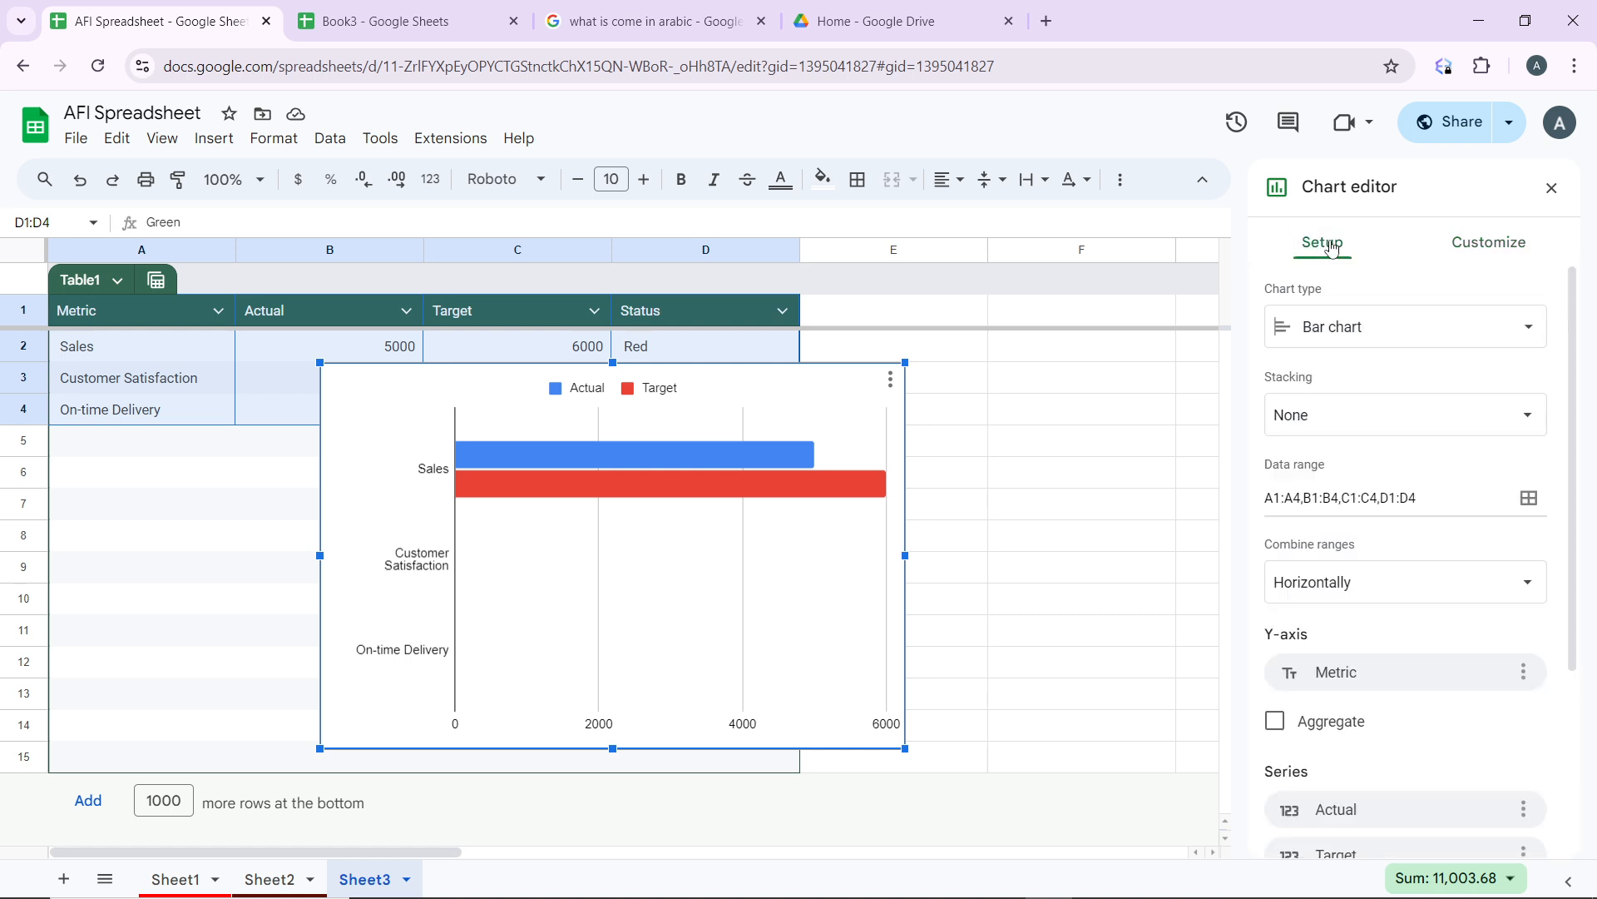
{"action": "scroll", "coordinate": [1421, 747], "scroll_direction": "down", "scroll_amount": 3}
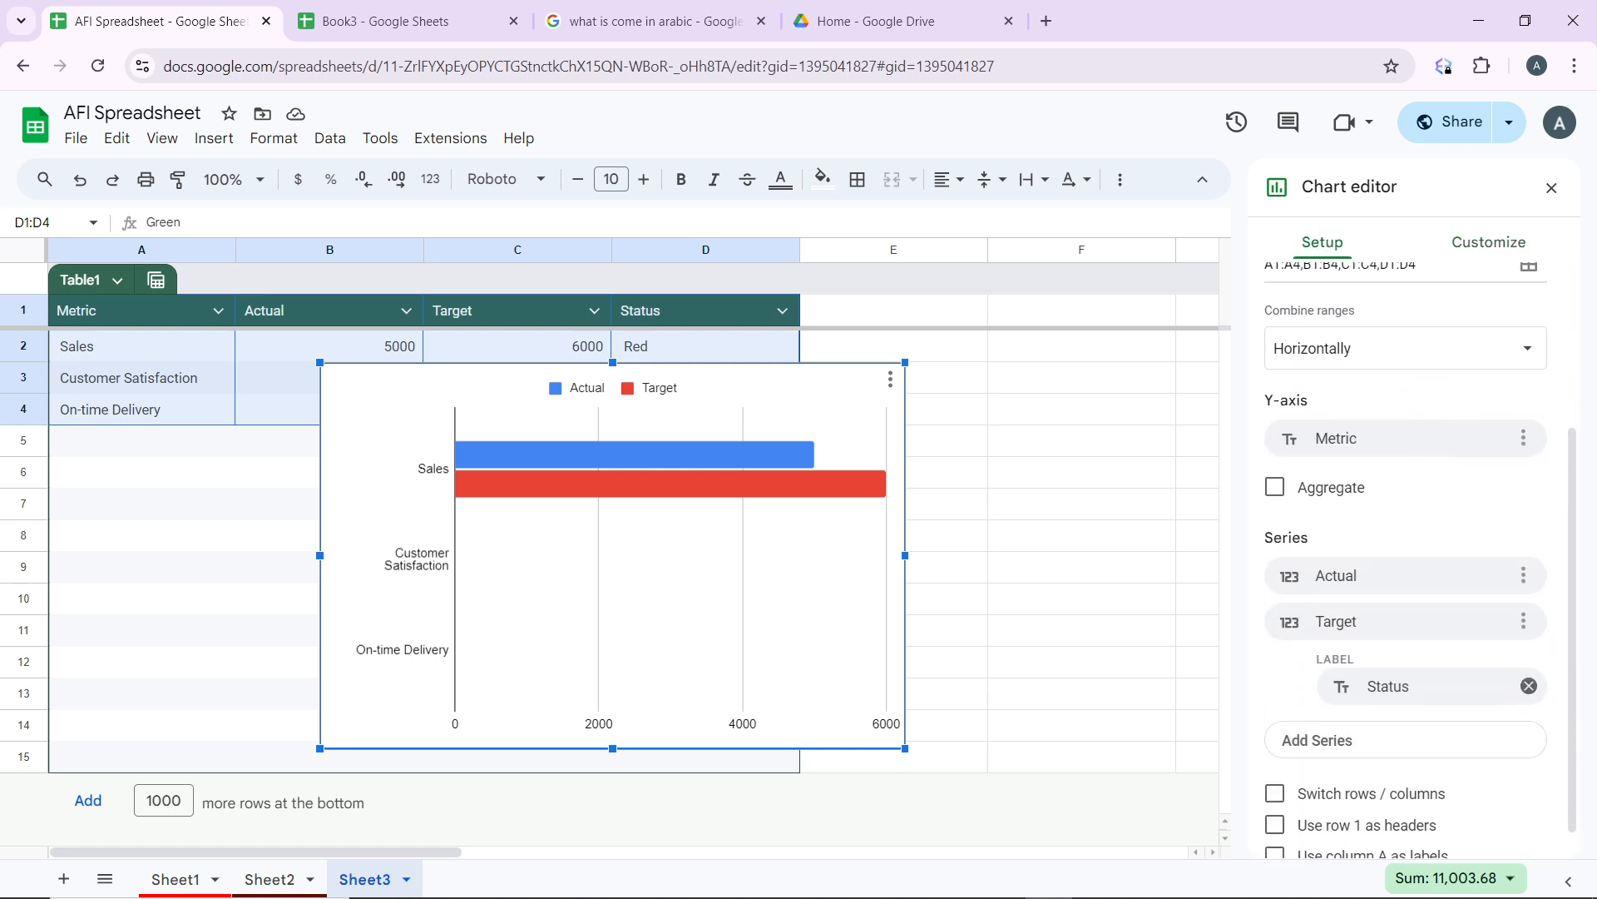
{"action": "scroll", "coordinate": [1421, 748], "scroll_direction": "down", "scroll_amount": 1}
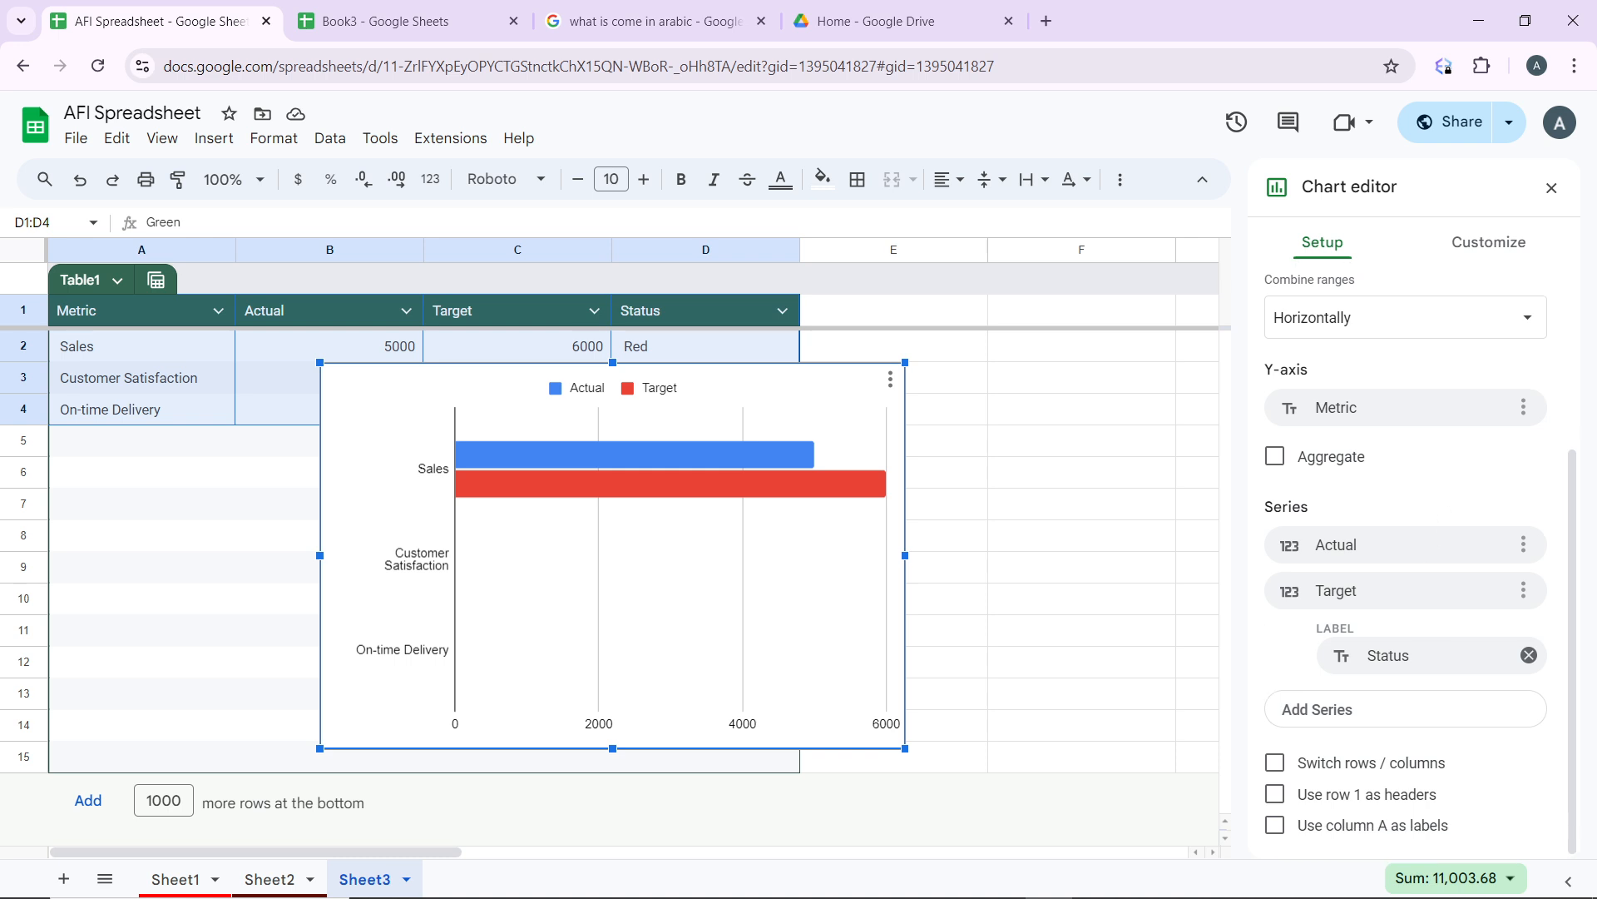
{"action": "scroll", "coordinate": [1421, 474], "scroll_direction": "up", "scroll_amount": 1}
{"action": "scroll", "coordinate": [1421, 474], "scroll_direction": "down", "scroll_amount": 1}
{"action": "left_click", "coordinate": [1362, 720]}
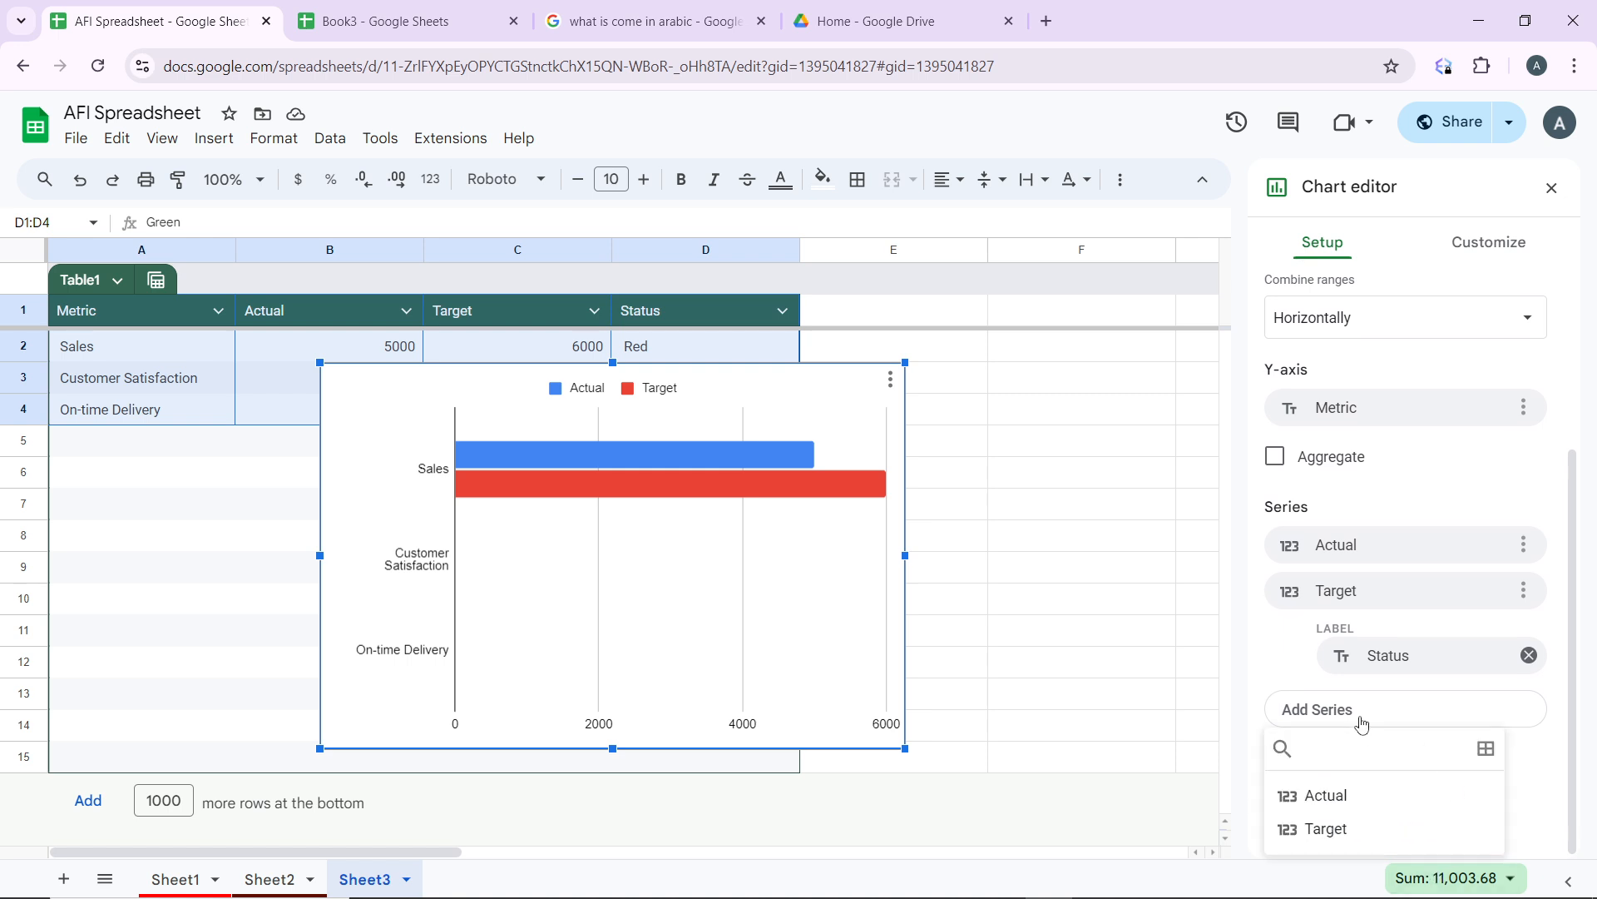
{"action": "left_click", "coordinate": [1338, 801]}
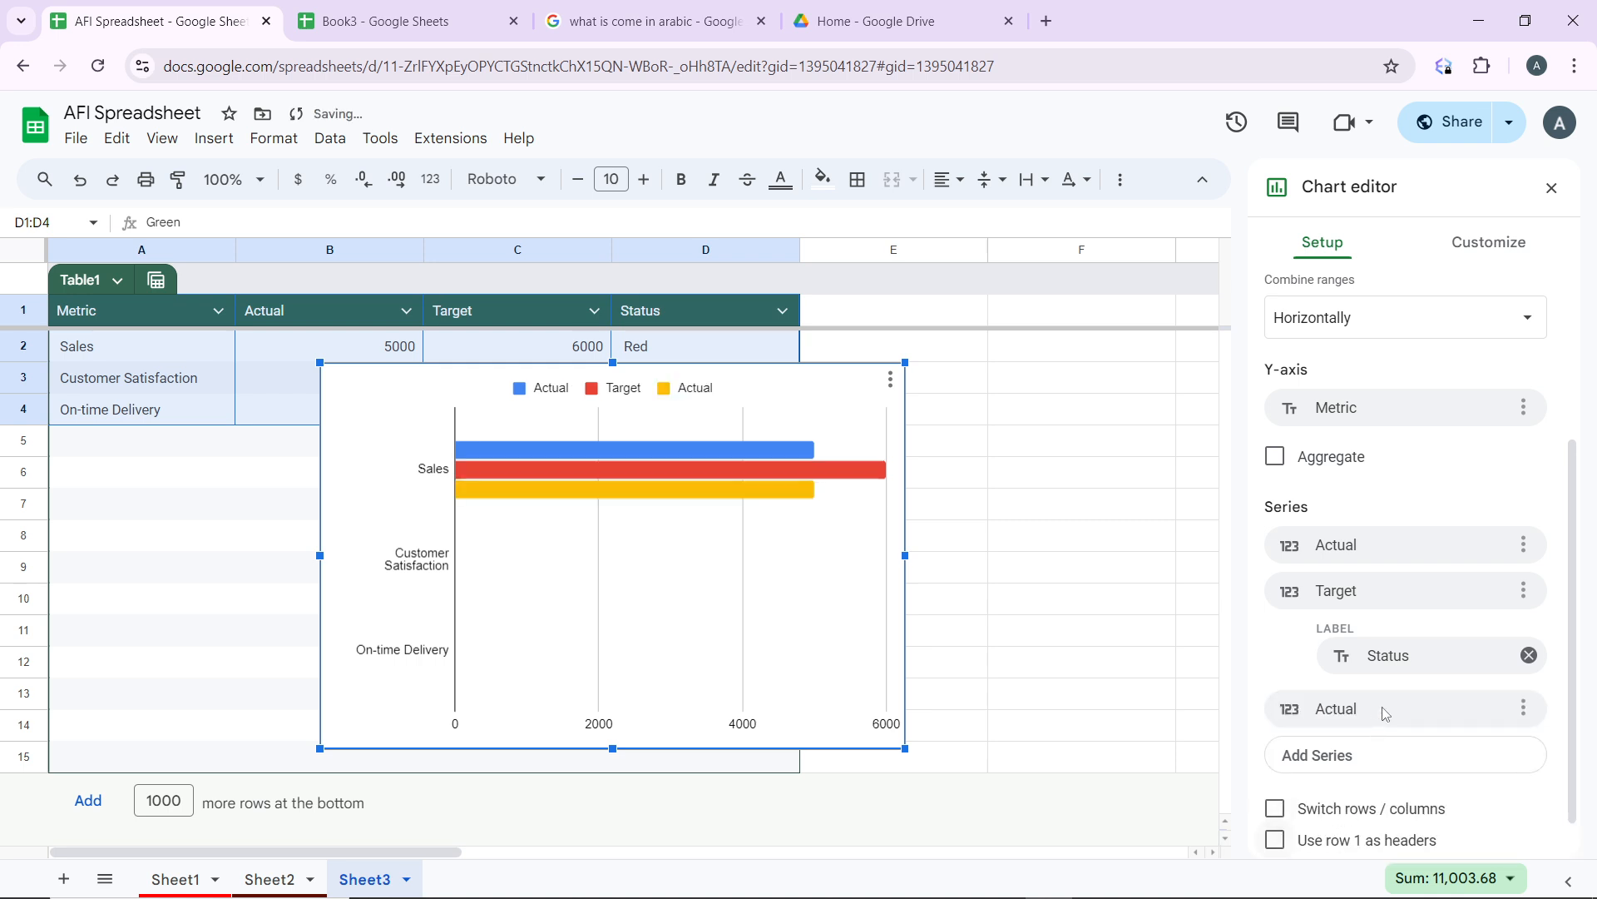
{"action": "left_click", "coordinate": [1348, 755]}
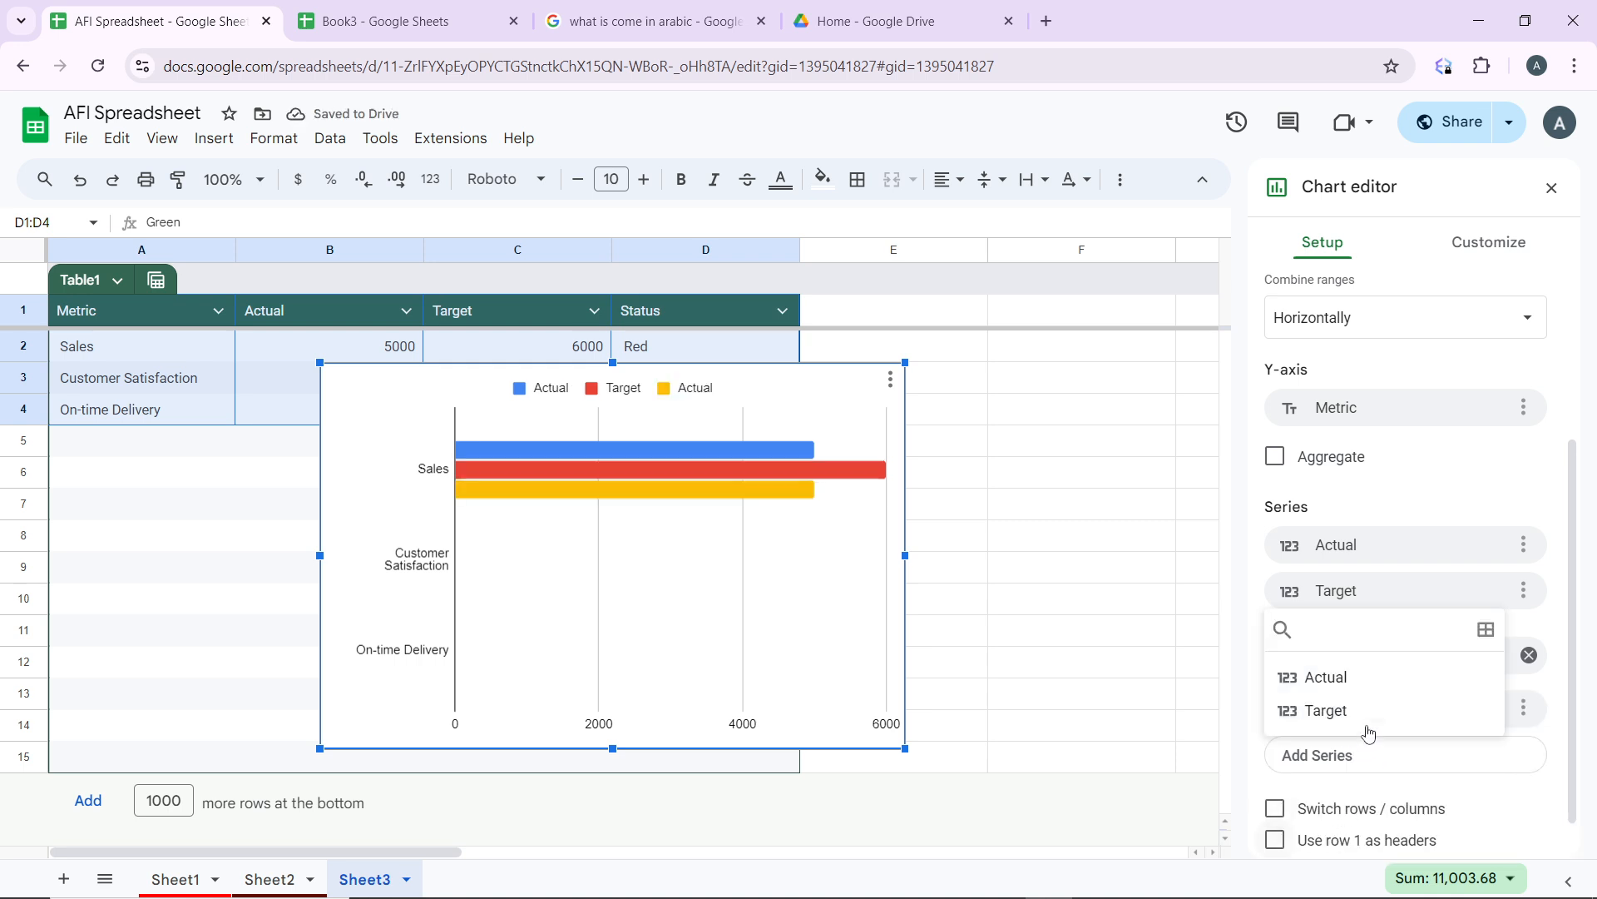
{"action": "left_click", "coordinate": [1366, 720]}
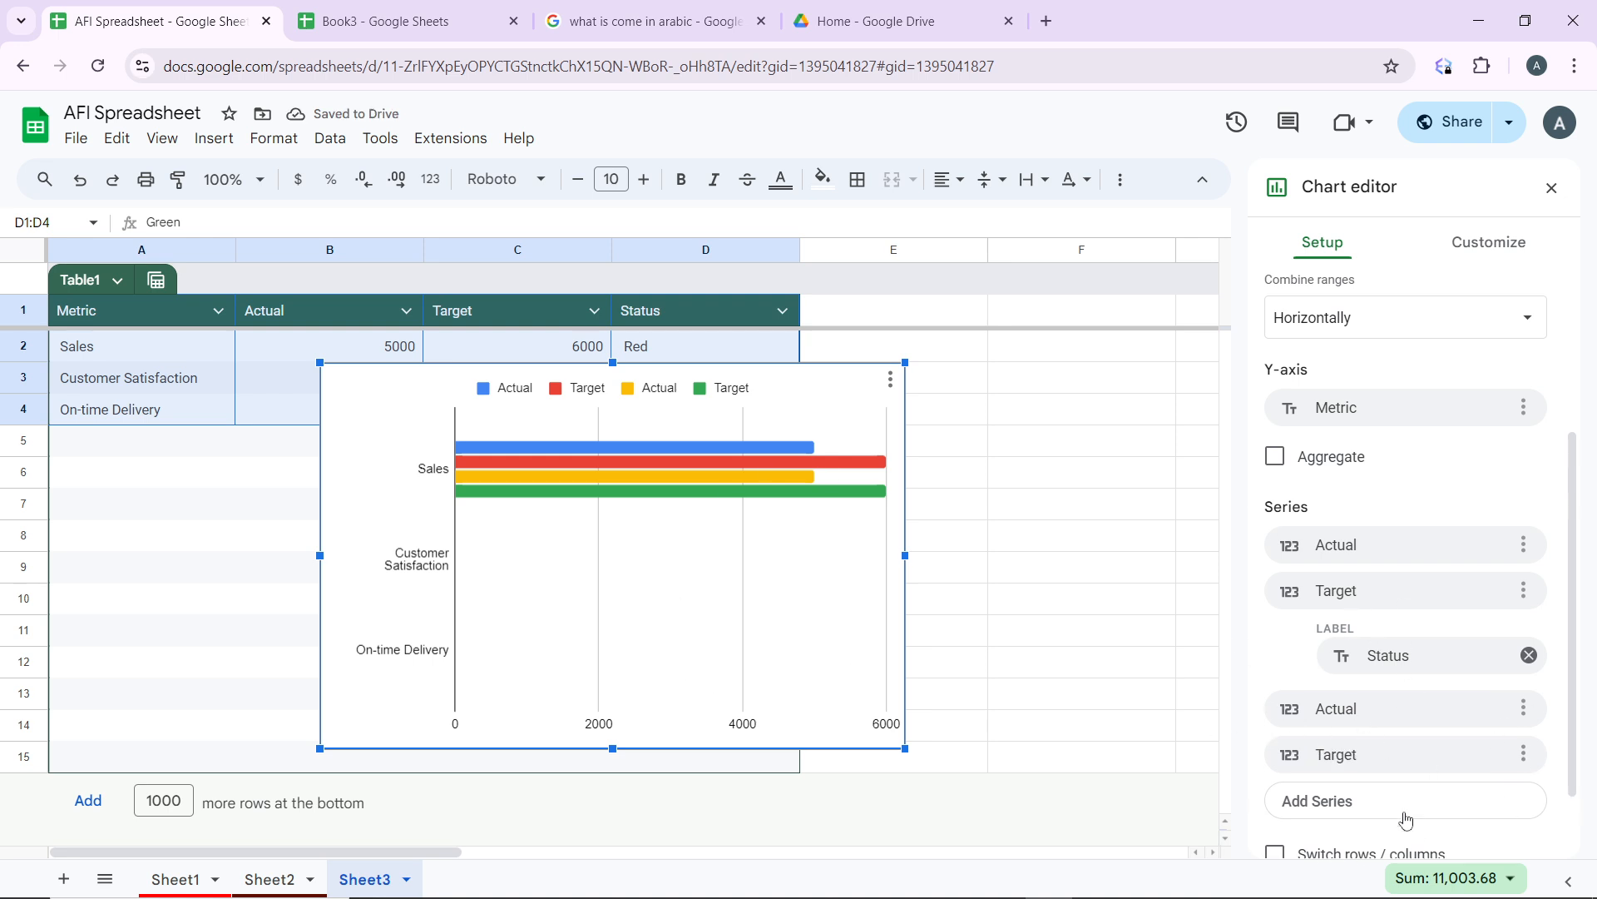
{"action": "scroll", "coordinate": [1406, 815], "scroll_direction": "down", "scroll_amount": 1}
{"action": "scroll", "coordinate": [1281, 793], "scroll_direction": "up", "scroll_amount": 3}
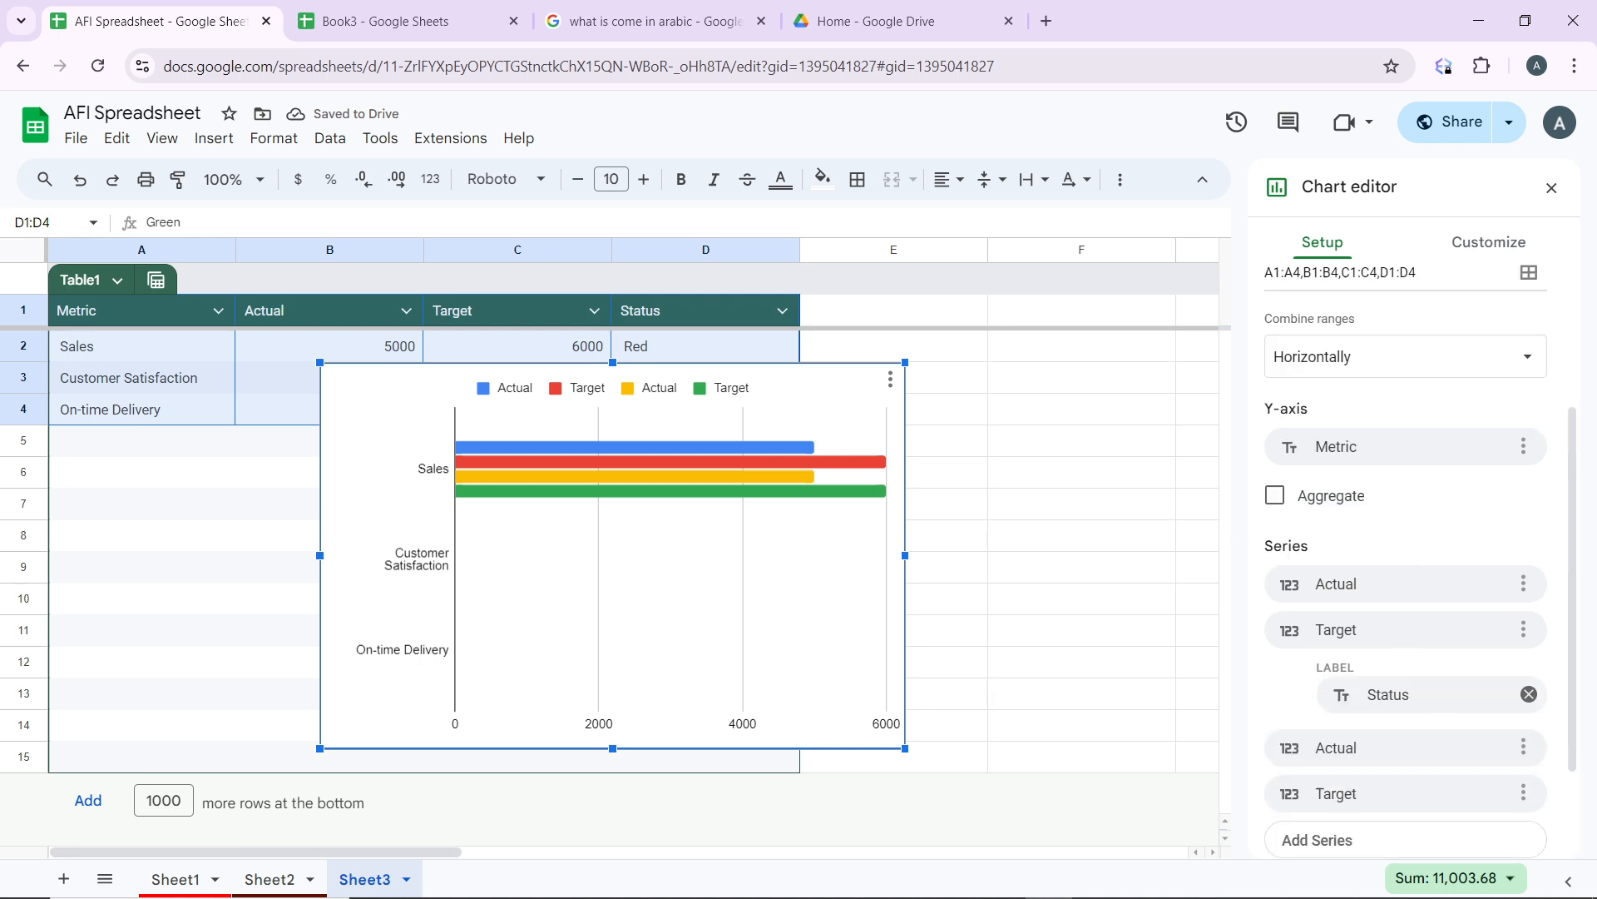
- Review the chart's legend position, font and format options and close the chart editor
{"action": "left_click", "coordinate": [1495, 249]}
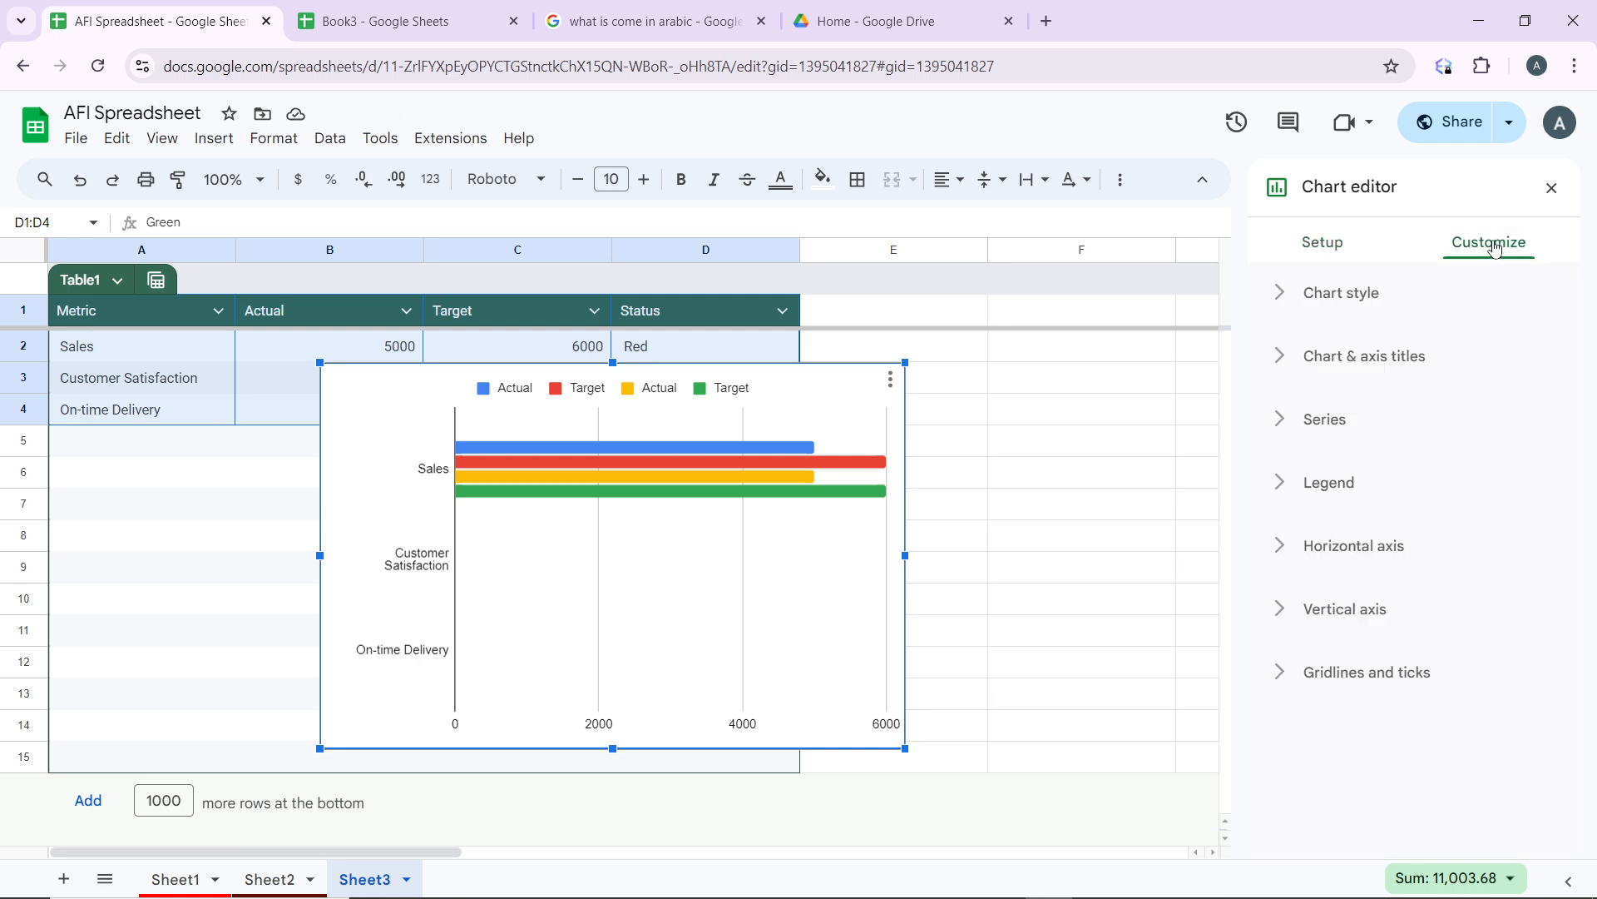
{"action": "left_click", "coordinate": [1396, 492]}
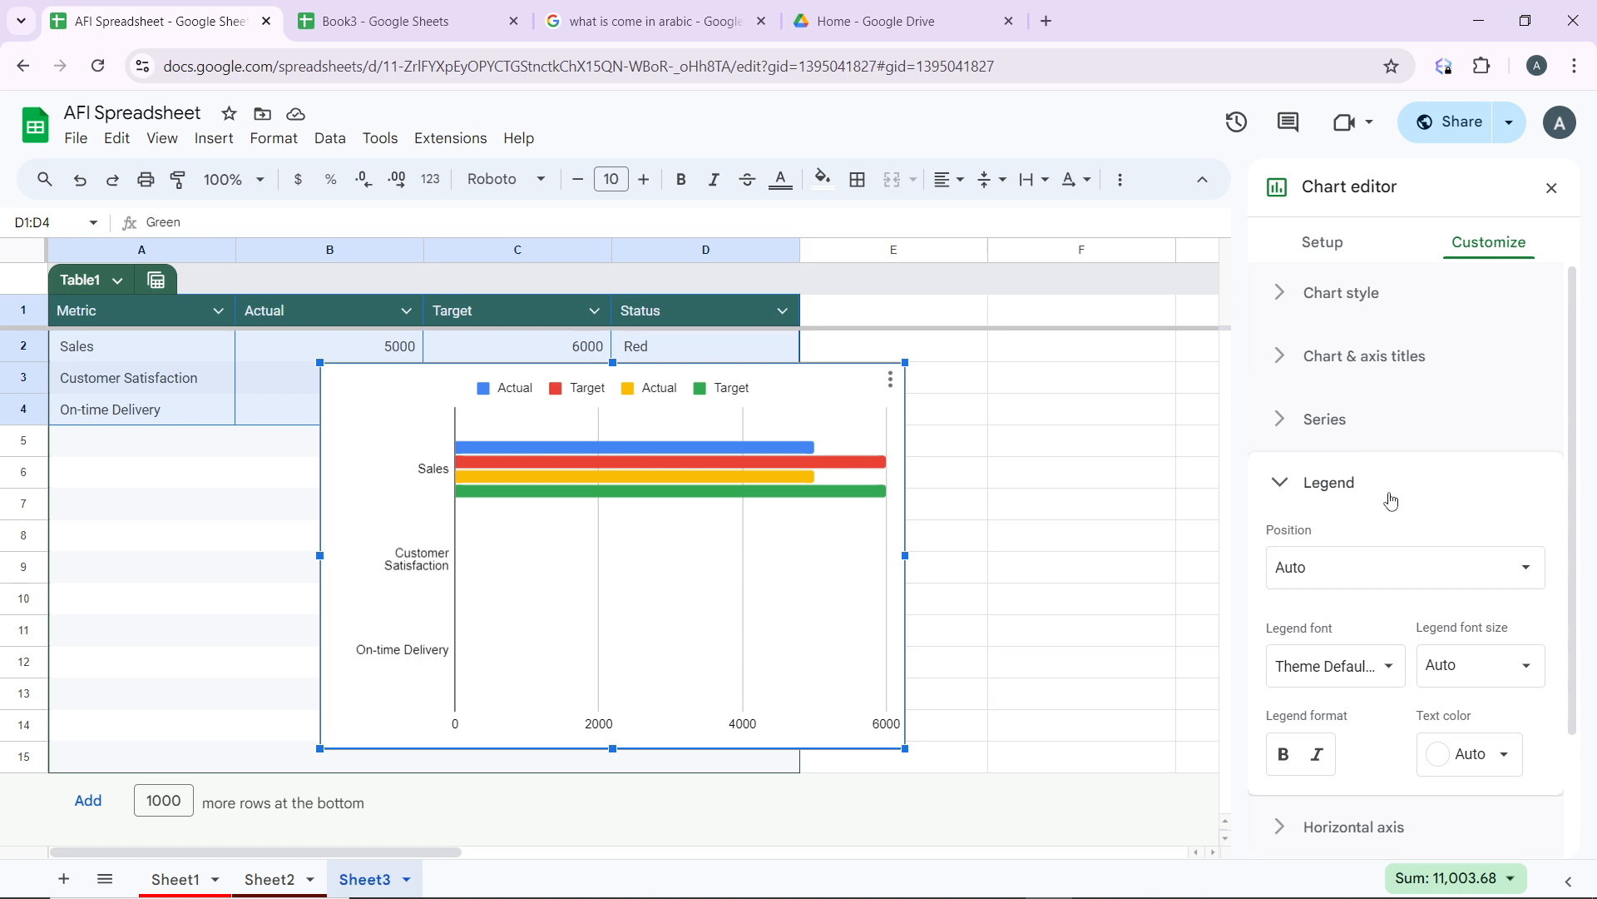
{"action": "scroll", "coordinate": [1398, 722], "scroll_direction": "down", "scroll_amount": 2}
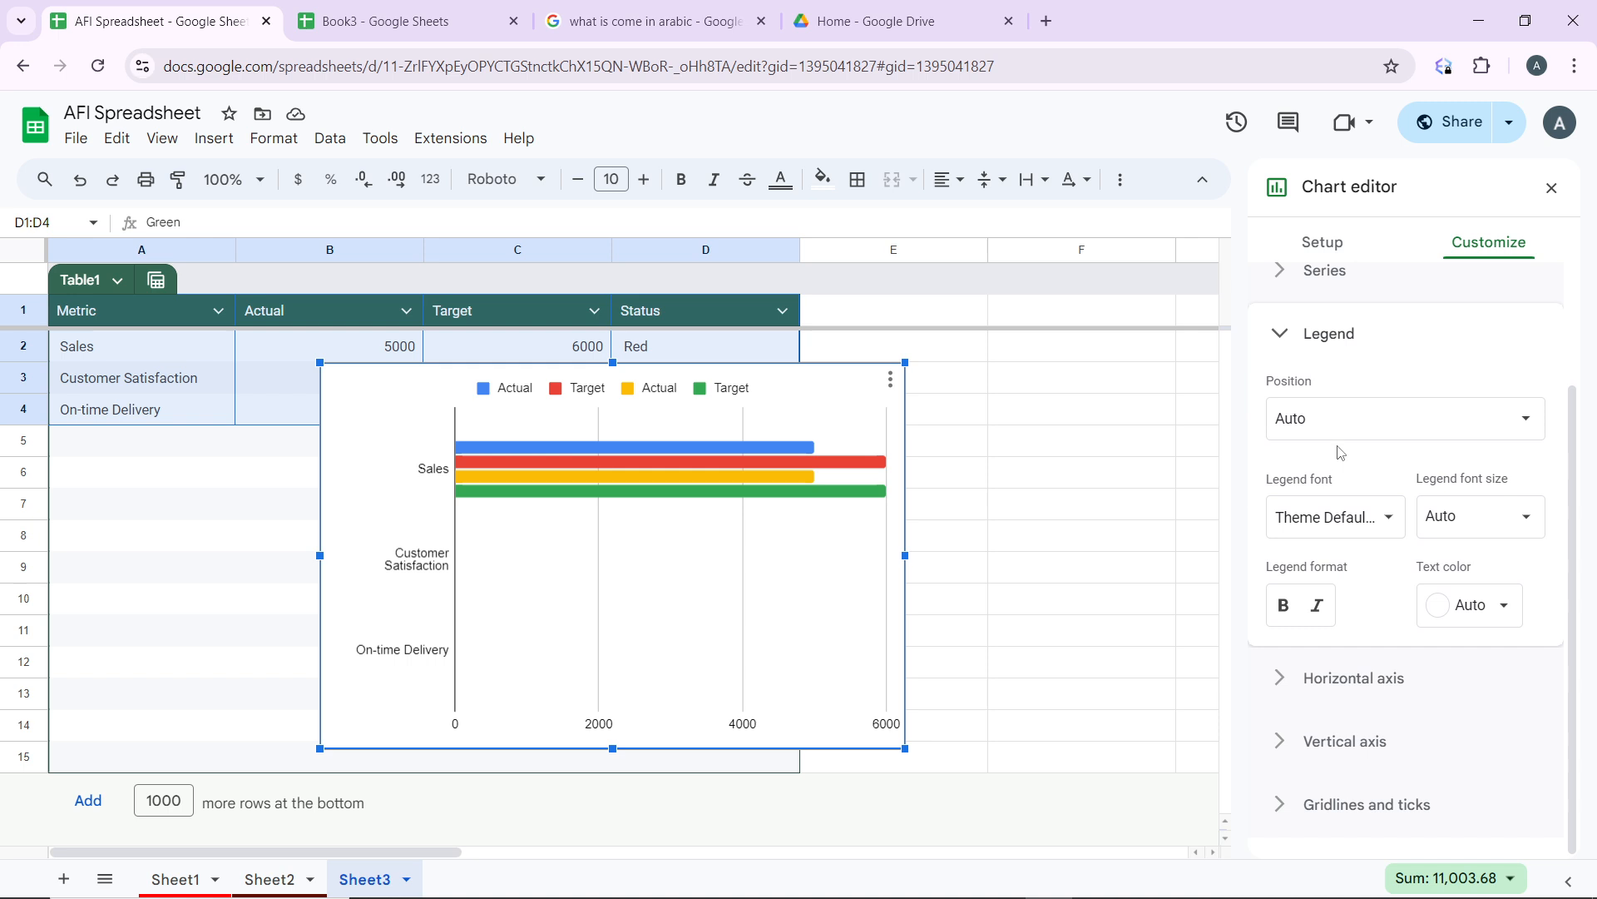
{"action": "left_click", "coordinate": [1297, 340]}
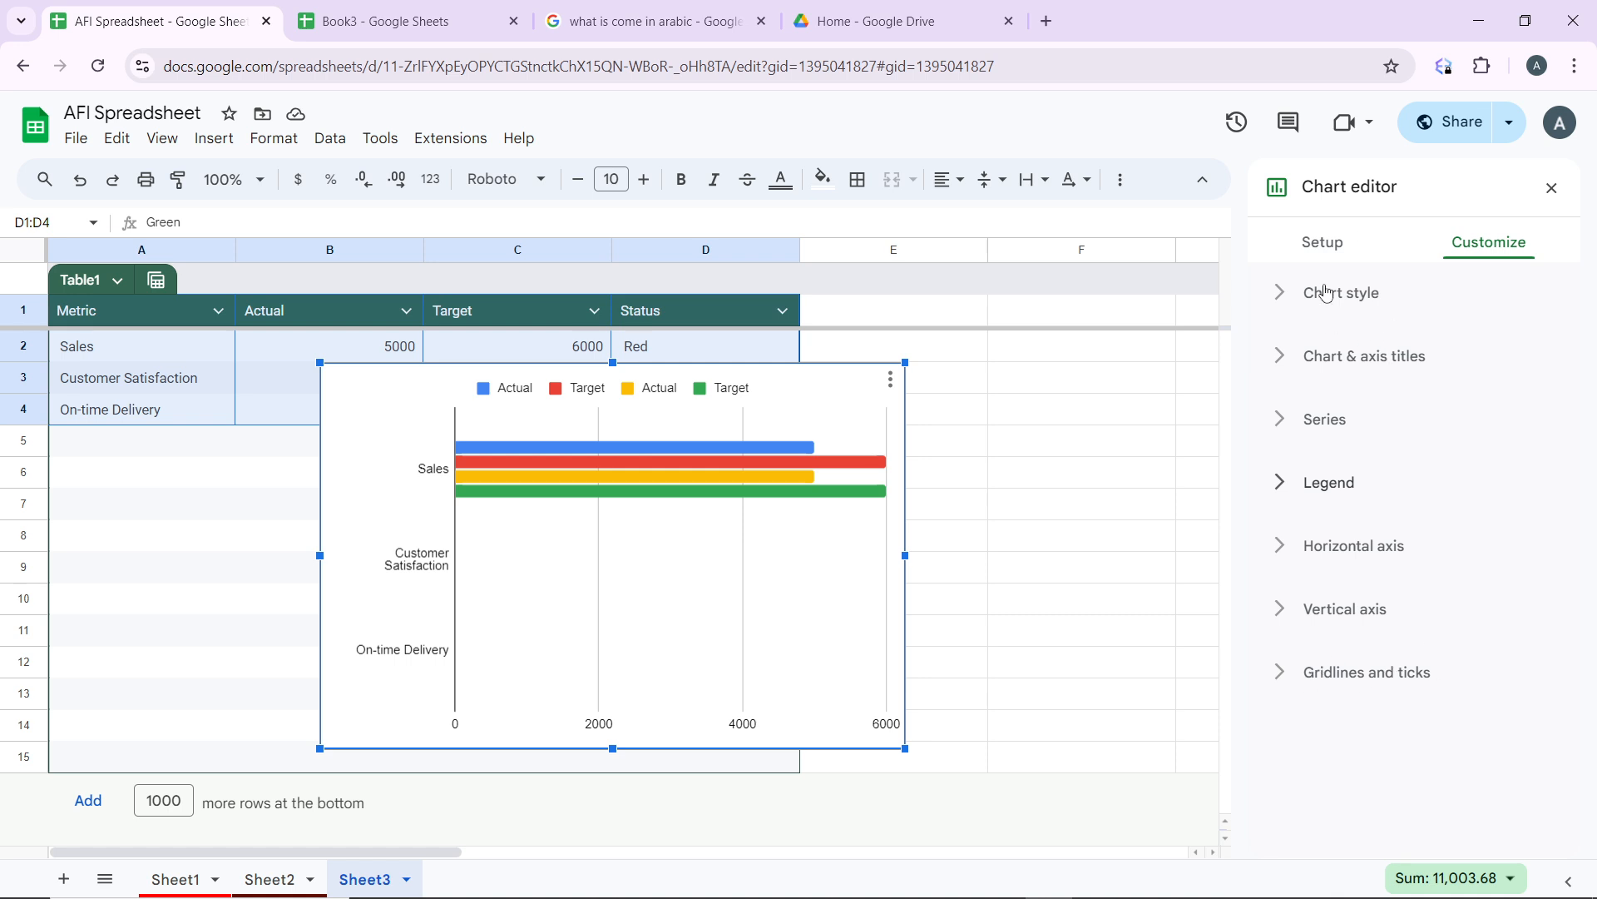
{"action": "left_click", "coordinate": [1345, 243]}
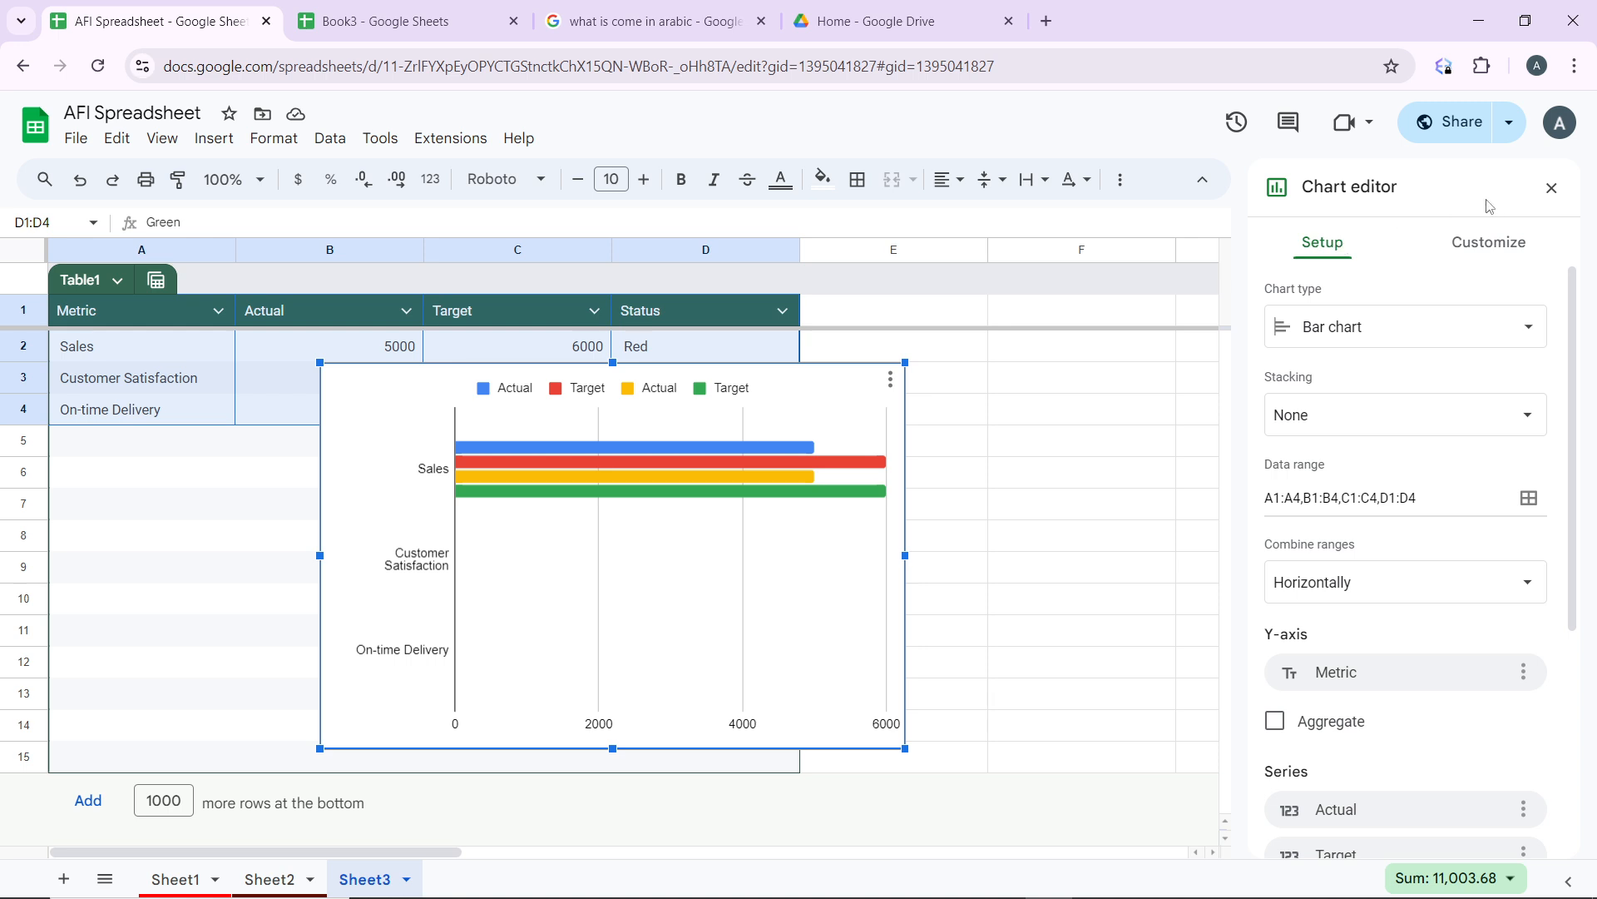
{"action": "left_click", "coordinate": [1550, 190]}
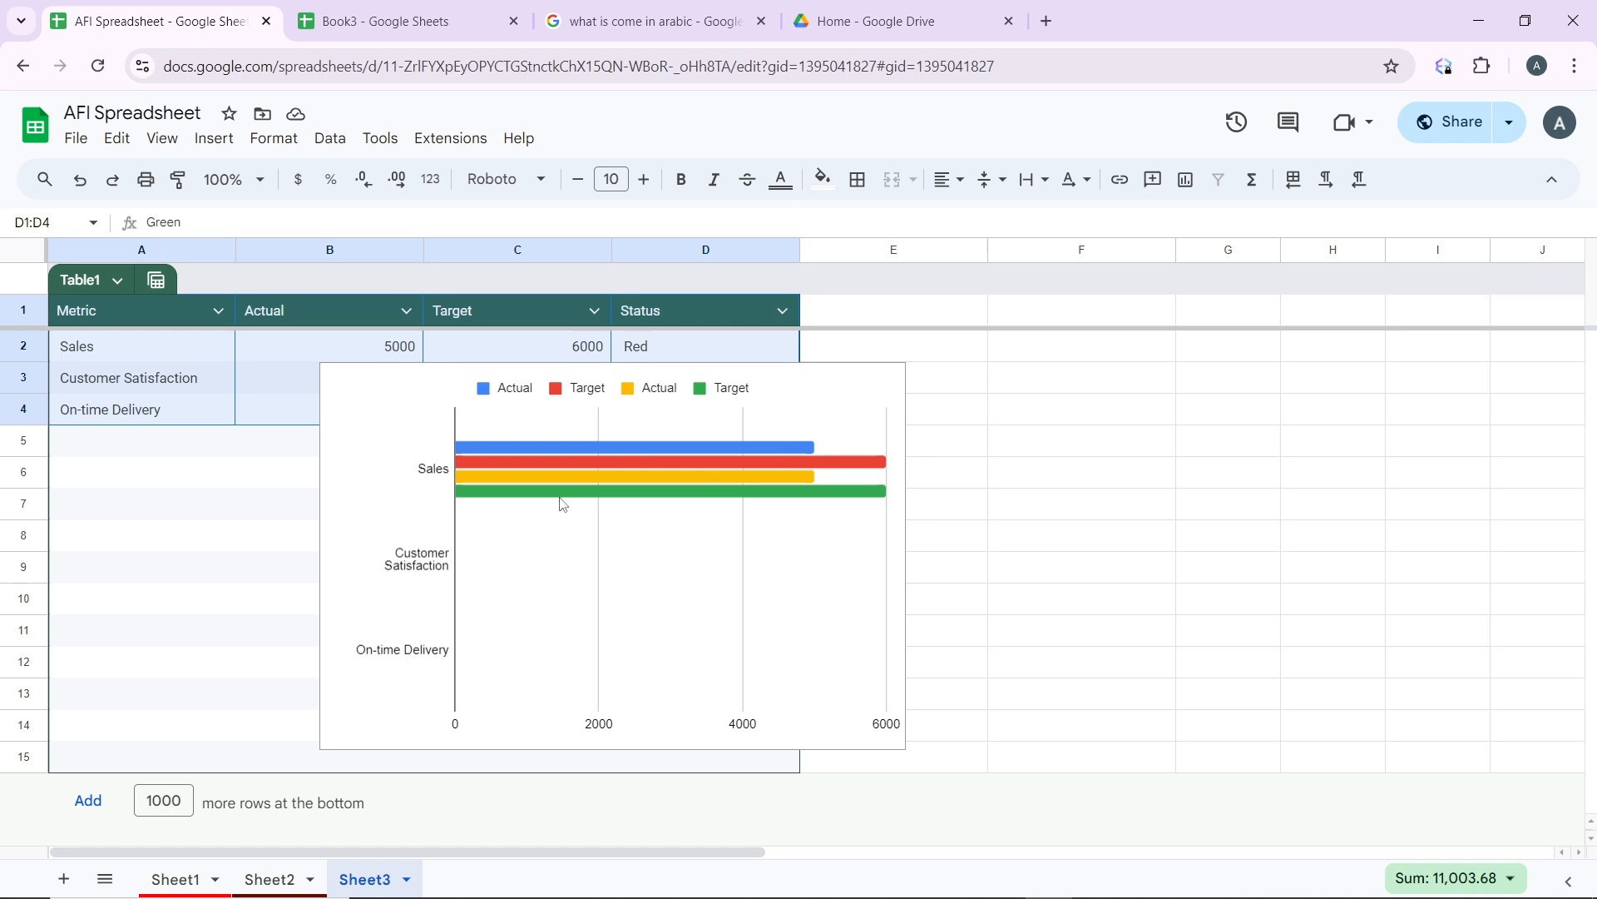
{"action": "left_click", "coordinate": [702, 425]}
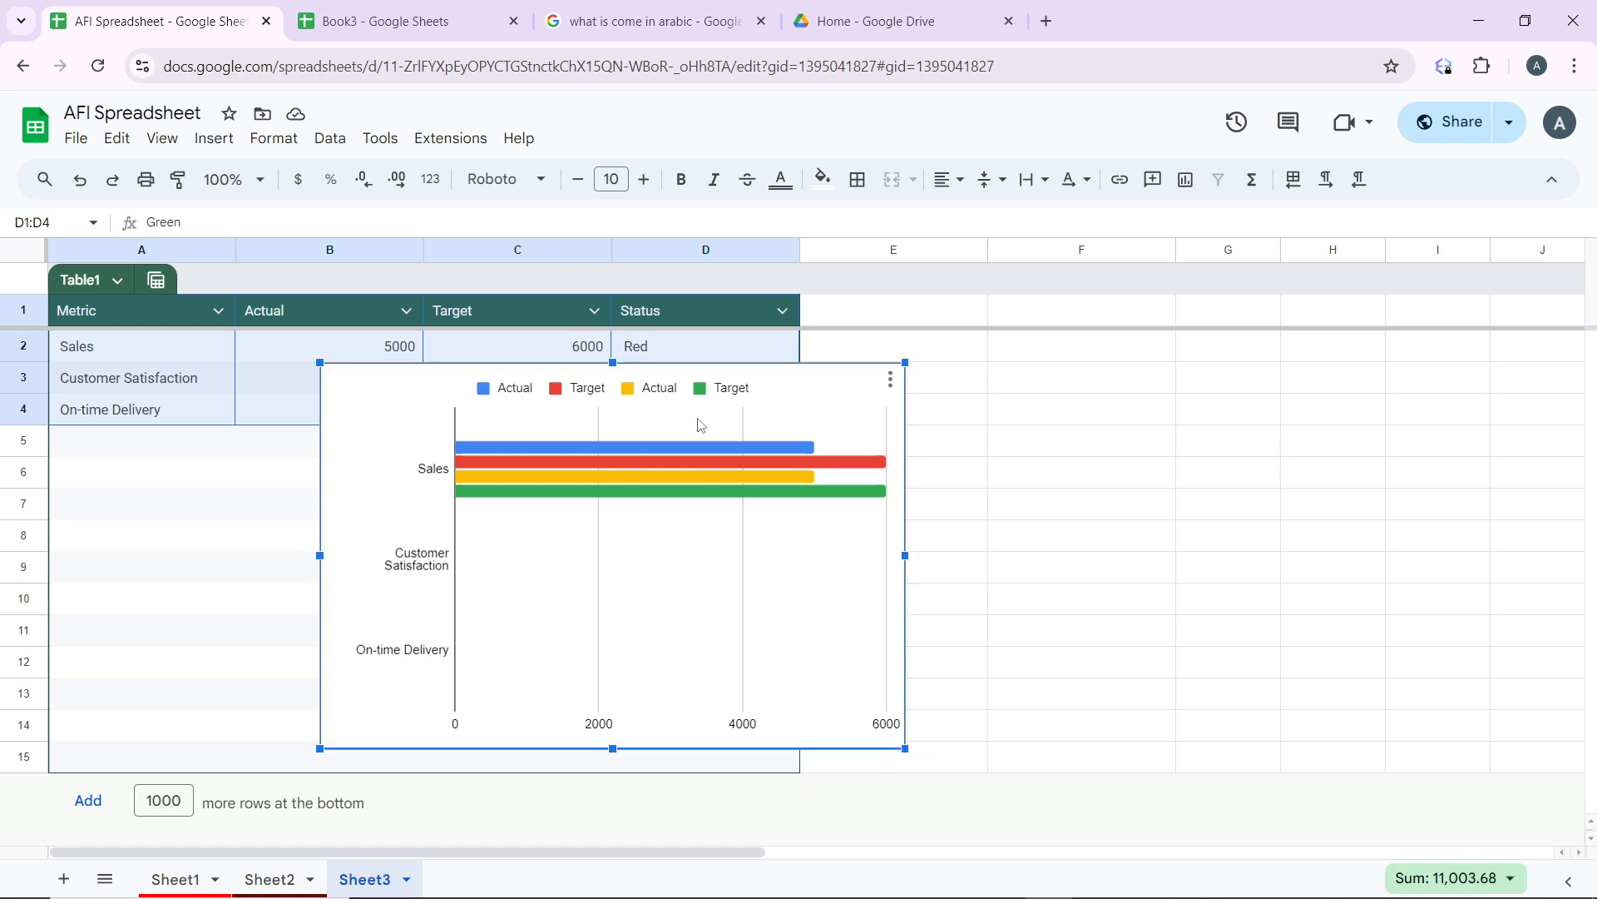
{"action": "double_click", "coordinate": [812, 419]}
{"action": "right_click", "coordinate": [811, 419]}
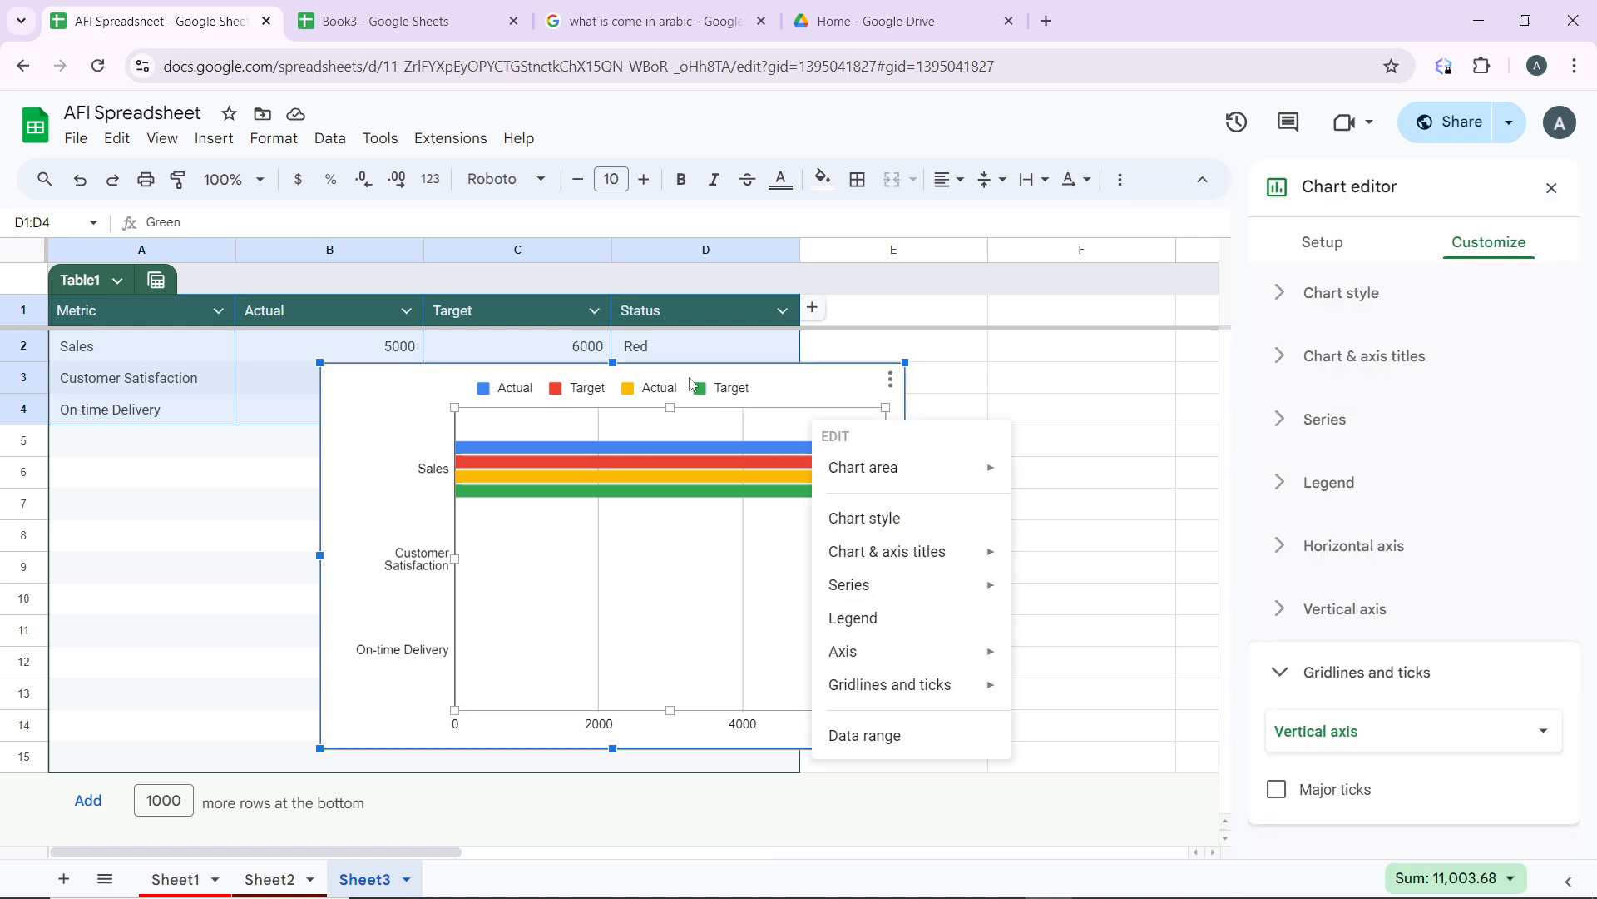
{"action": "left_click", "coordinate": [1119, 320]}
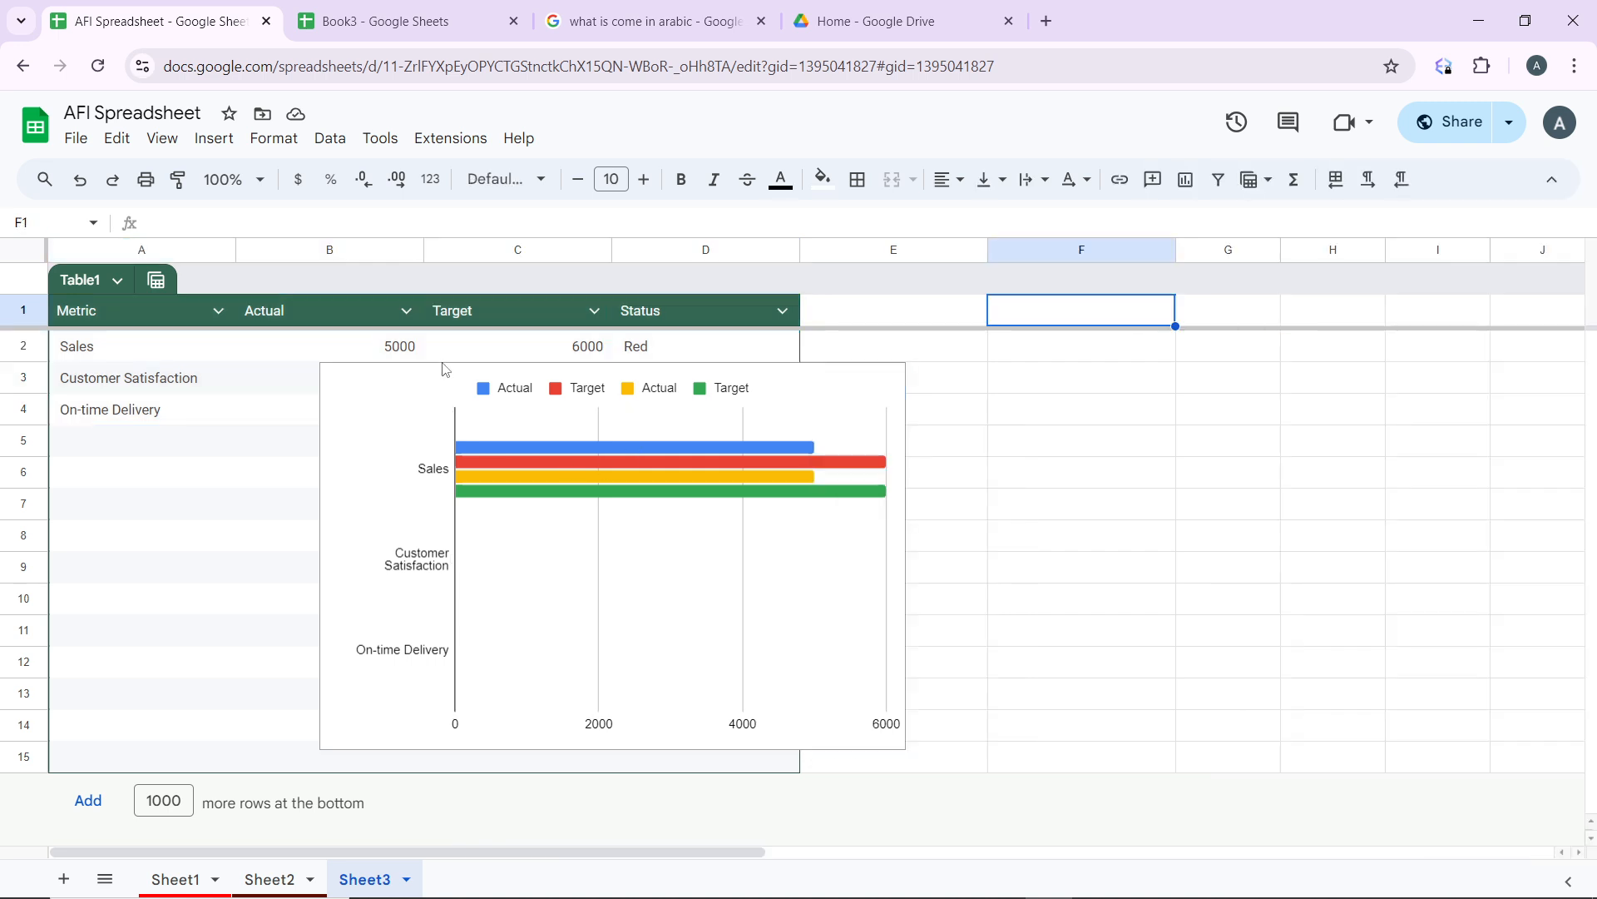
- Move the bar chart off the metric values so it spans from the edge of column D to column H
{"action": "left_click", "coordinate": [697, 396]}
{"action": "left_click_drag", "start_coordinate": [701, 382], "coordinate": [1140, 315]}
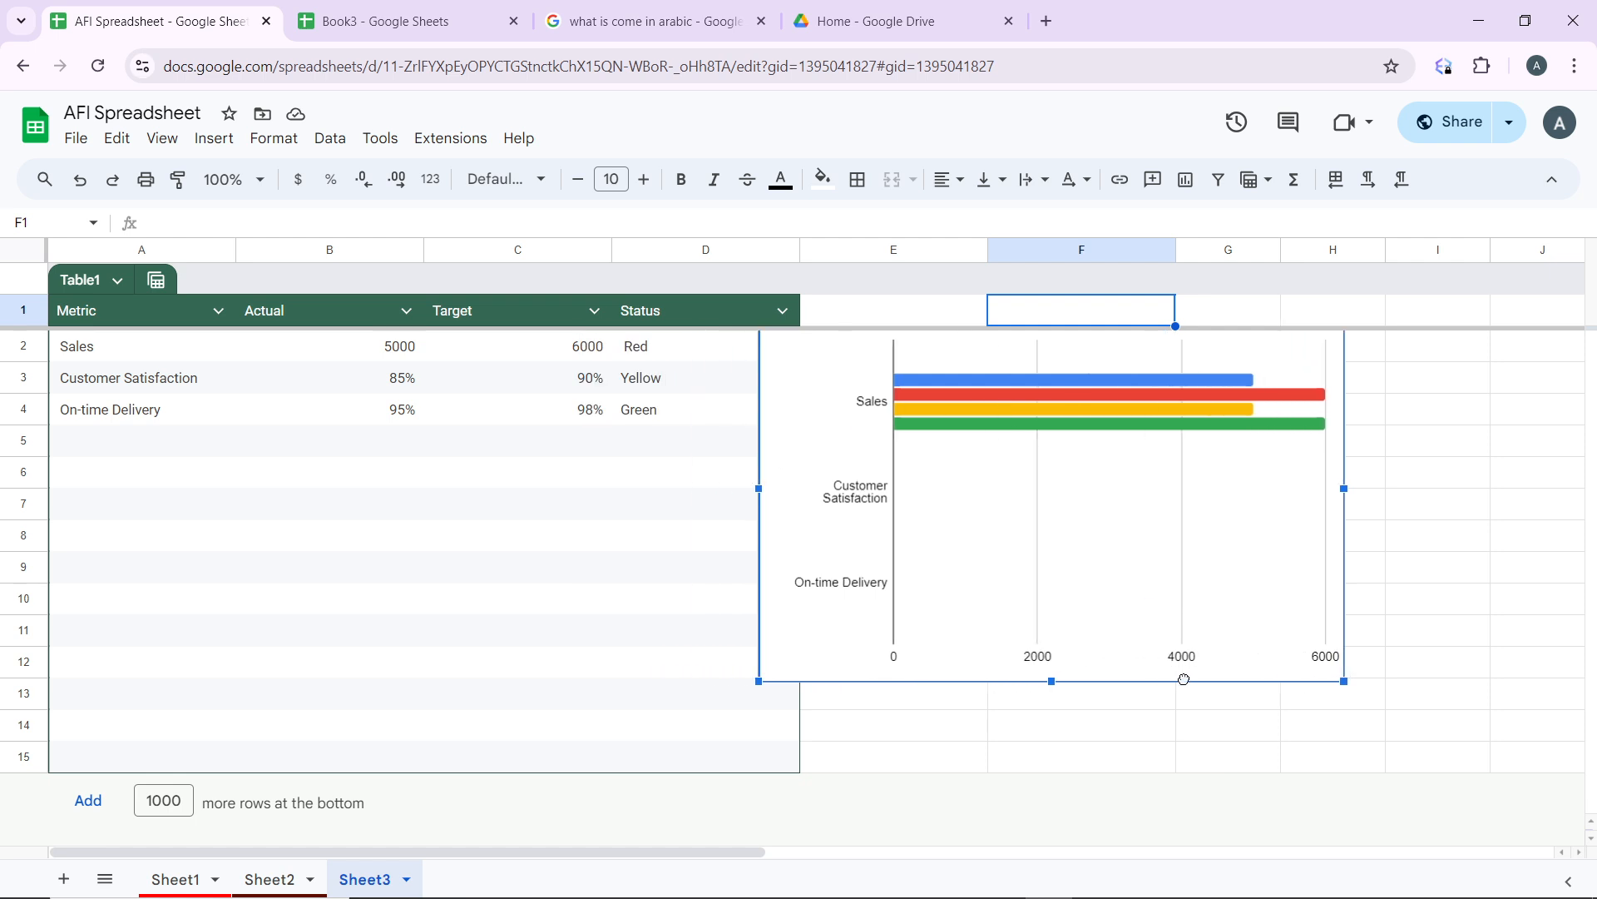